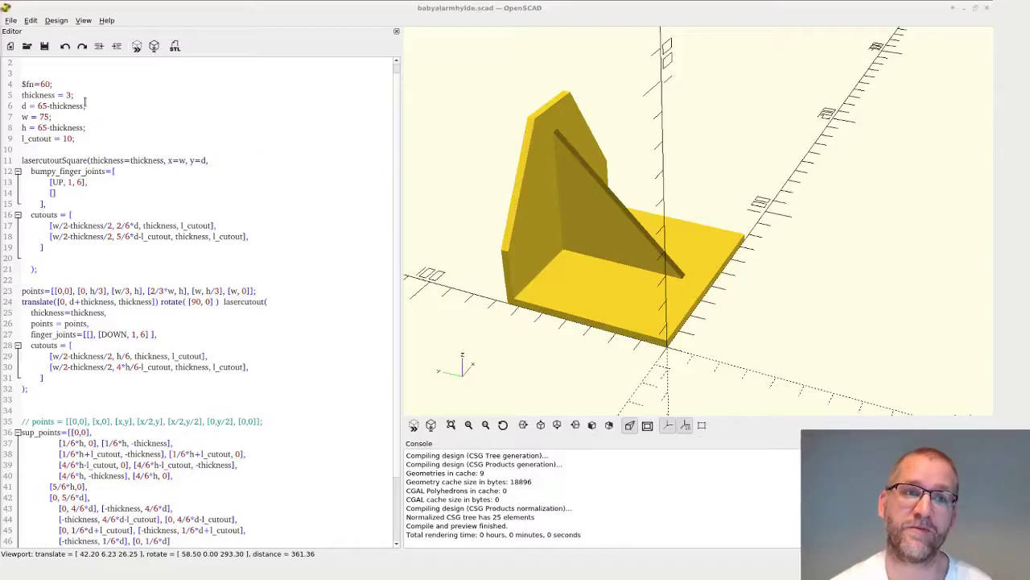
{"action": "left_click_drag", "start_coordinate": [86, 102], "coordinate": [97, 272]}
{"action": "left_click", "coordinate": [97, 271]}
{"action": "scroll", "coordinate": [94, 461], "scroll_direction": "down", "scroll_amount": 2}
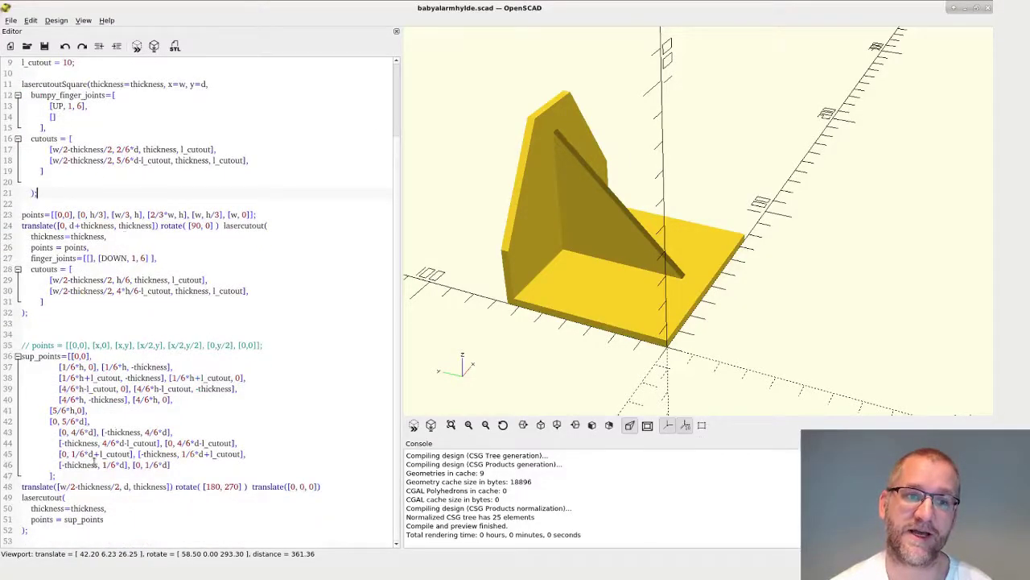
{"action": "scroll", "coordinate": [89, 466], "scroll_direction": "up", "scroll_amount": 3}
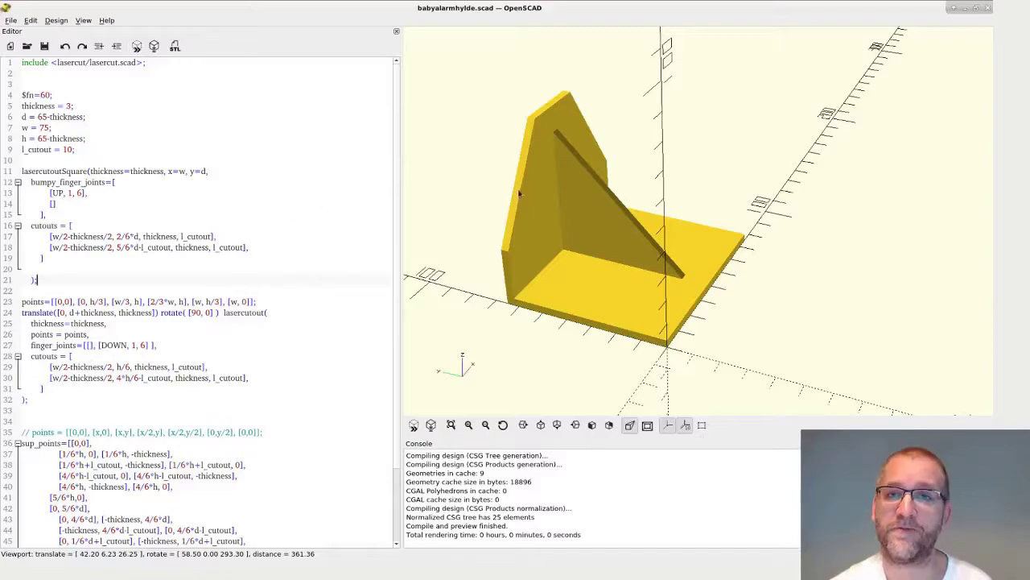
{"action": "right_click_drag", "start_coordinate": [520, 193], "coordinate": [501, 169]}
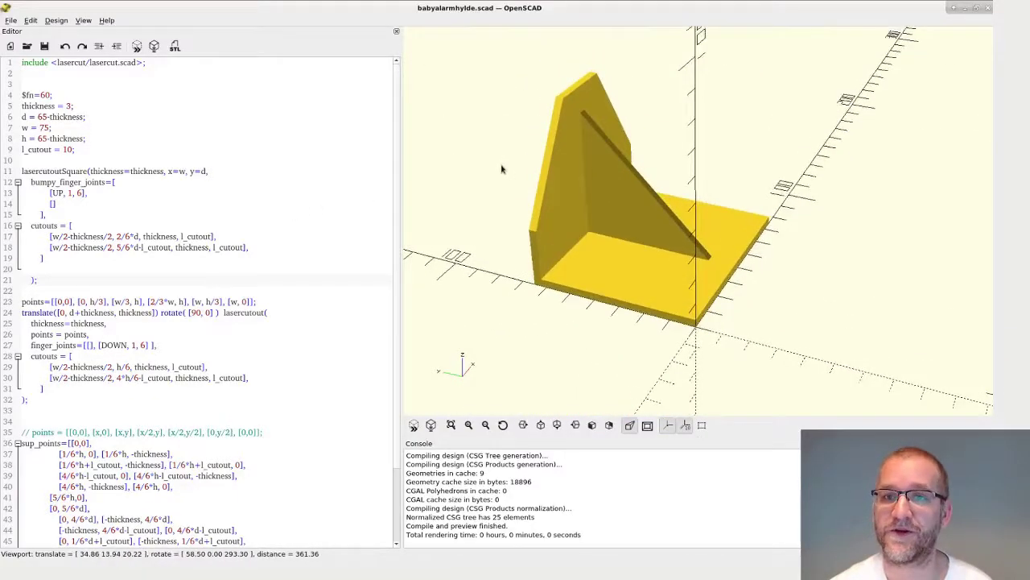
{"action": "left_click_drag", "start_coordinate": [501, 169], "coordinate": [533, 256]}
{"action": "scroll", "coordinate": [254, 357], "scroll_direction": "down", "scroll_amount": 3}
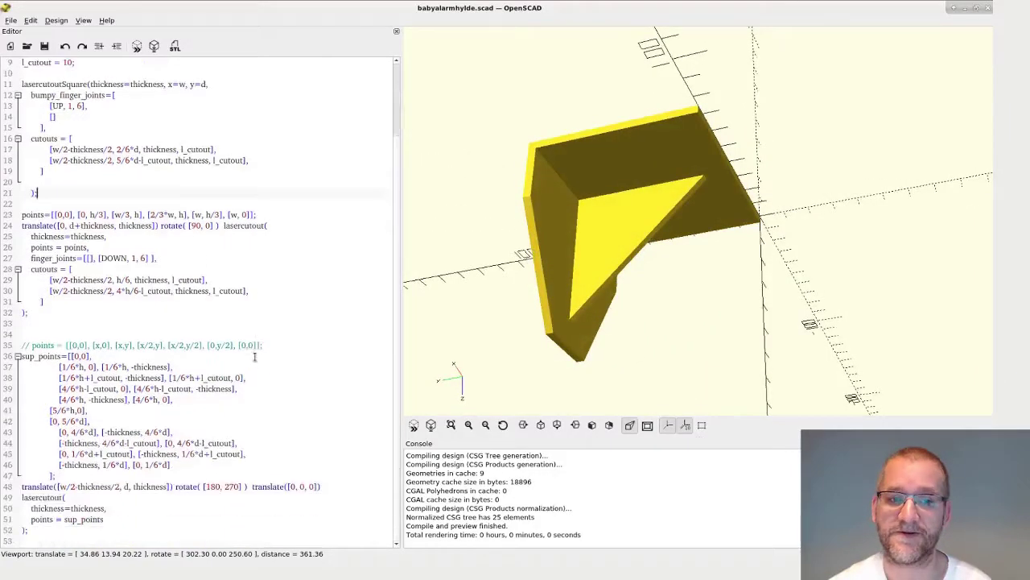
Change line 48's offset to translate([10, 10, 10]) and re-render the preview.
{"action": "left_click", "coordinate": [289, 486]}
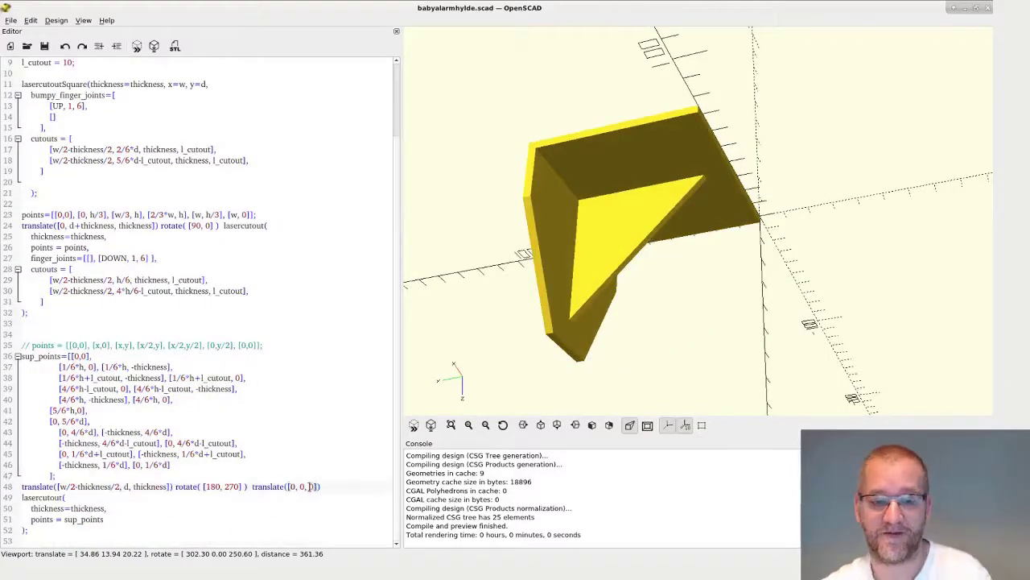
{"action": "type", "text": "1"}
{"action": "left_click", "coordinate": [303, 486]}
{"action": "type", "text": "10, "}
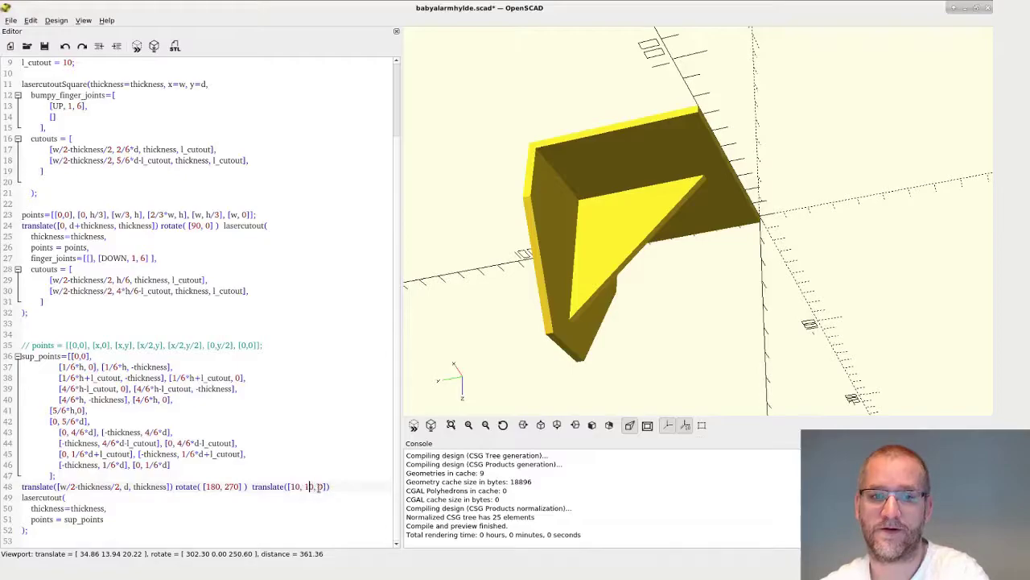
{"action": "type", "text": "1"}
{"action": "key", "text": "F5"}
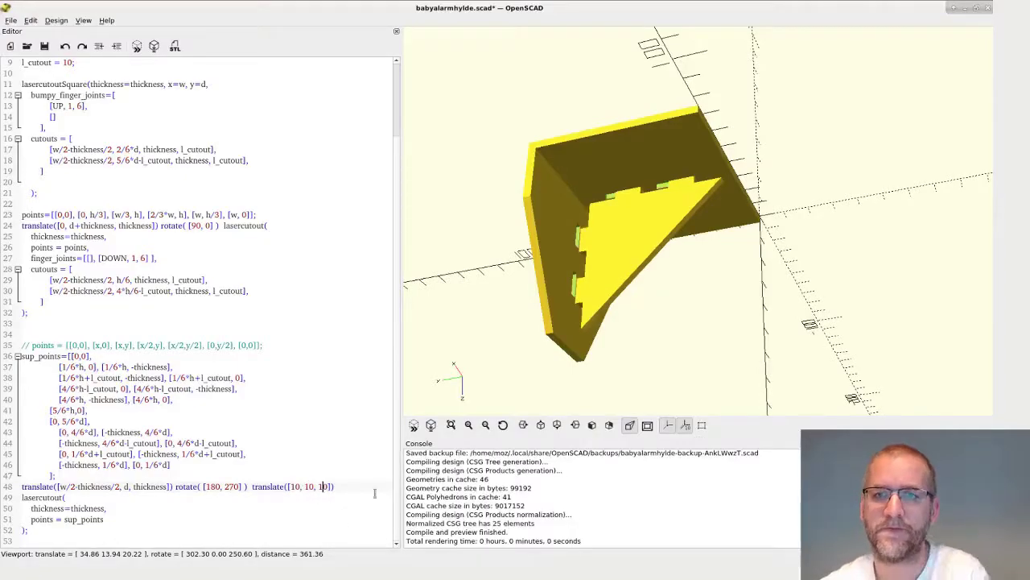
Orbit the model to inspect the separated brace and its finger-joint slots.
{"action": "left_click_drag", "start_coordinate": [554, 287], "coordinate": [672, 291]}
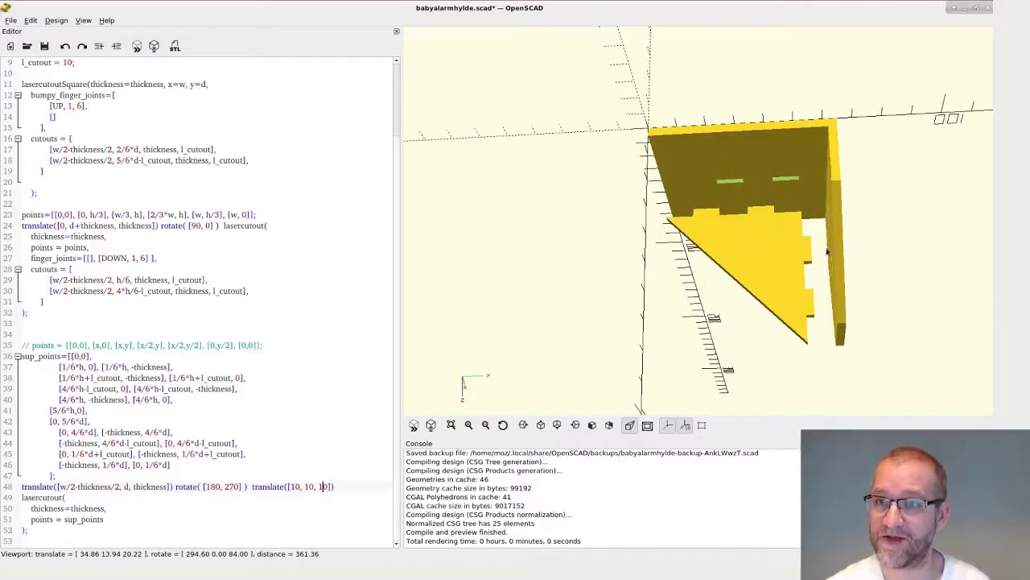
{"action": "left_click_drag", "start_coordinate": [776, 194], "coordinate": [870, 215]}
{"action": "left_click_drag", "start_coordinate": [552, 323], "coordinate": [608, 216]}
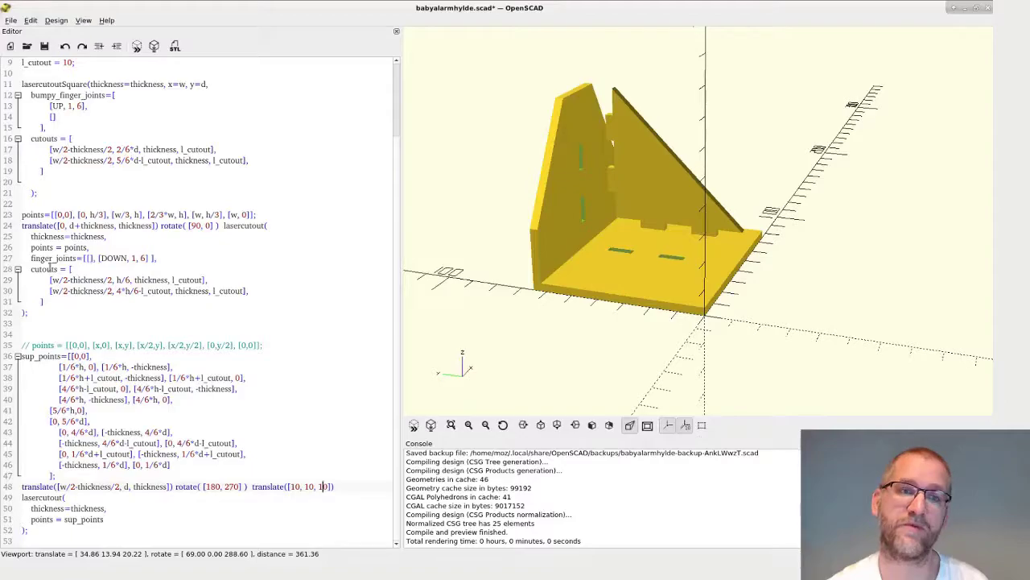
{"action": "scroll", "coordinate": [87, 240], "scroll_direction": "up", "scroll_amount": 3}
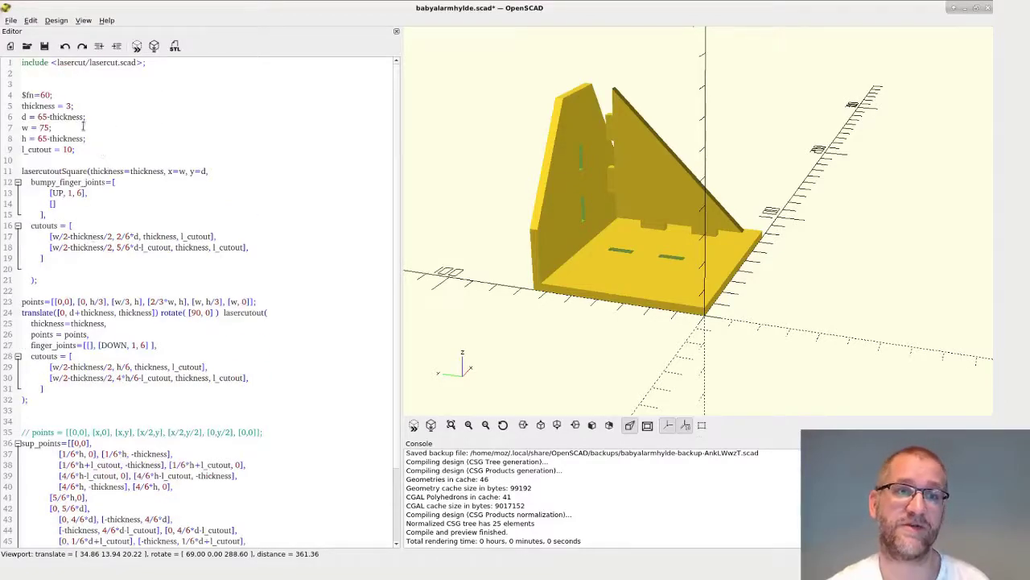
{"action": "key", "text": "BackSpace"}
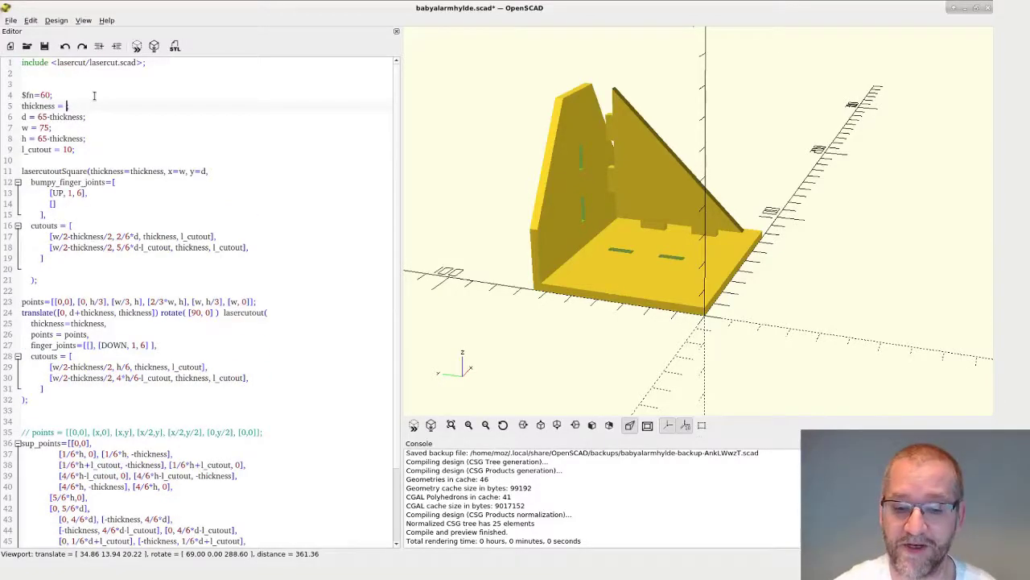
{"action": "left_click", "coordinate": [107, 127]}
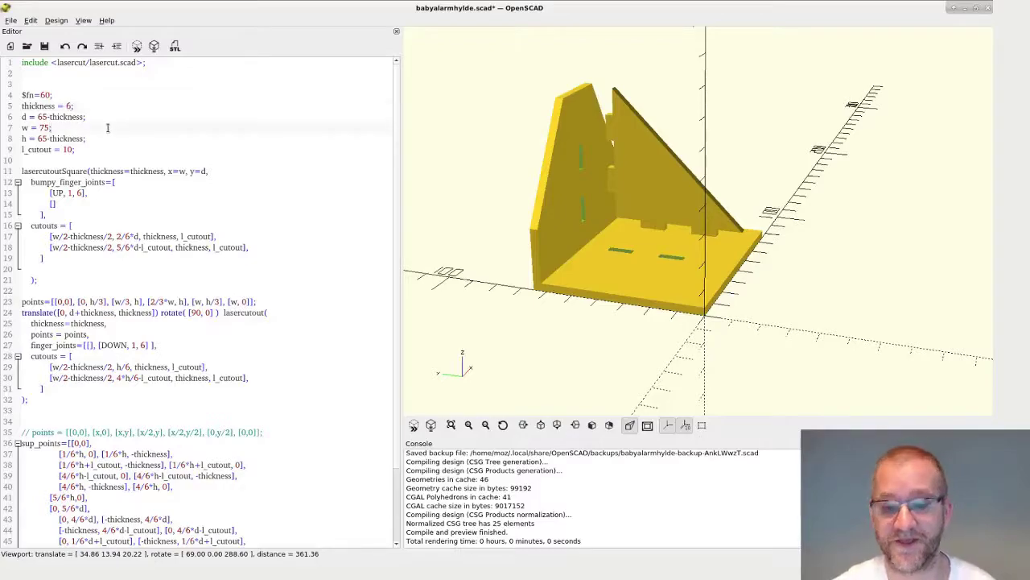
{"action": "key", "text": "F5"}
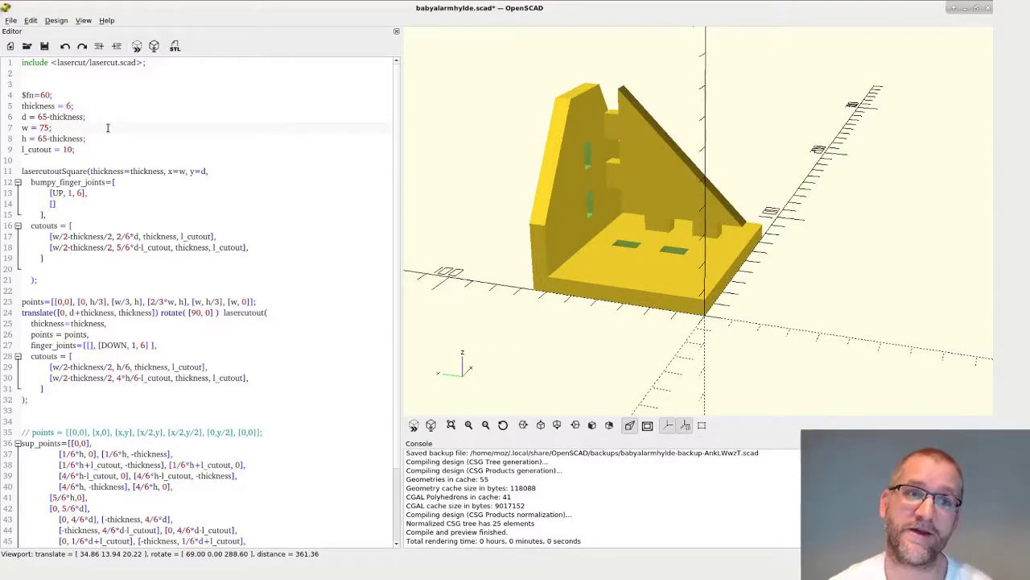
{"action": "key", "text": "Up"}
{"action": "key", "text": "Up"}
{"action": "key", "text": "Right"}
{"action": "key", "text": "Right"}
{"action": "key", "text": "Right"}
{"action": "key", "text": "Right"}
{"action": "key", "text": "Right"}
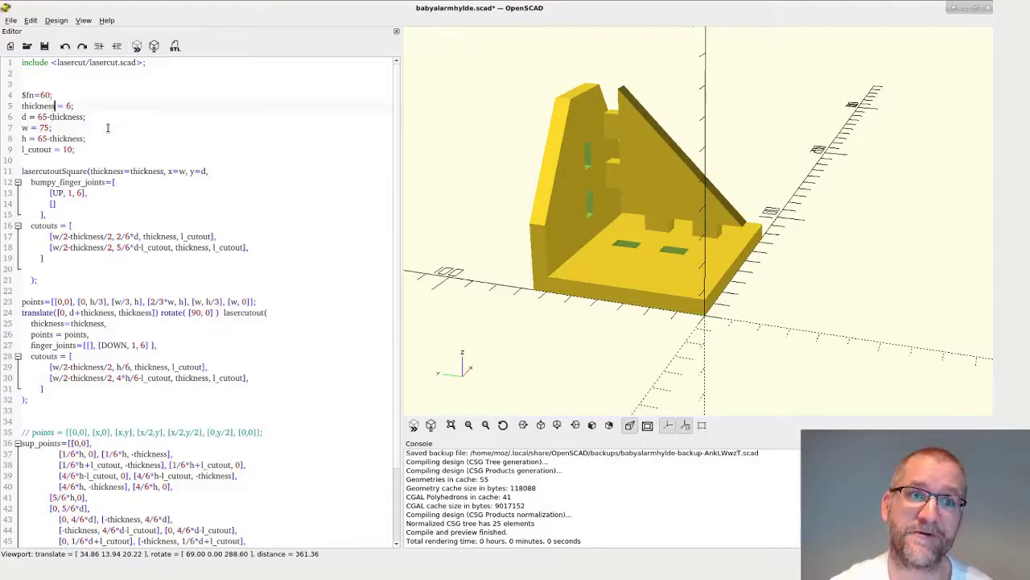
{"action": "key", "text": "Delete"}
{"action": "key", "text": "Delete"}
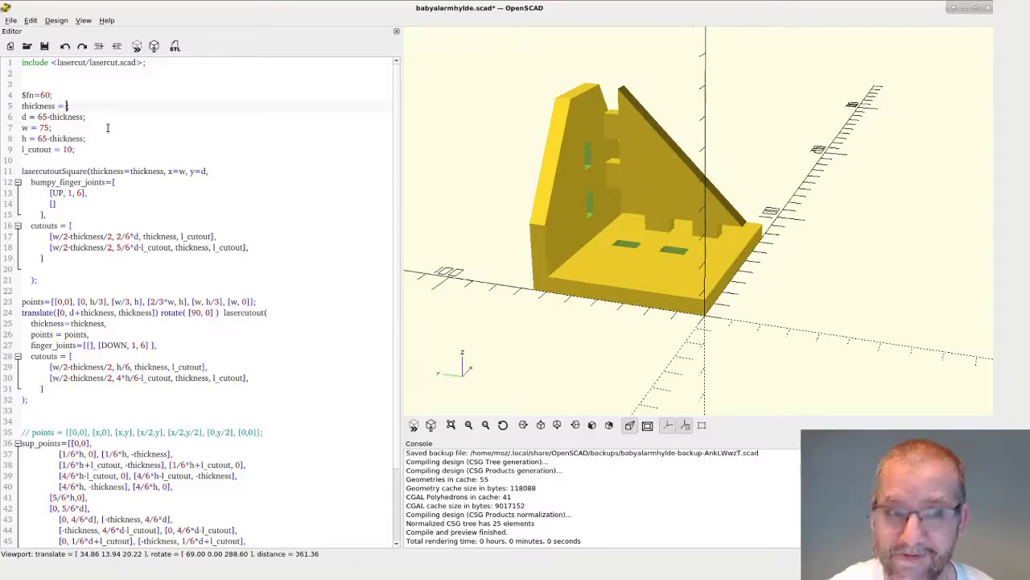
{"action": "type", "text": "3"}
{"action": "key", "text": "F5"}
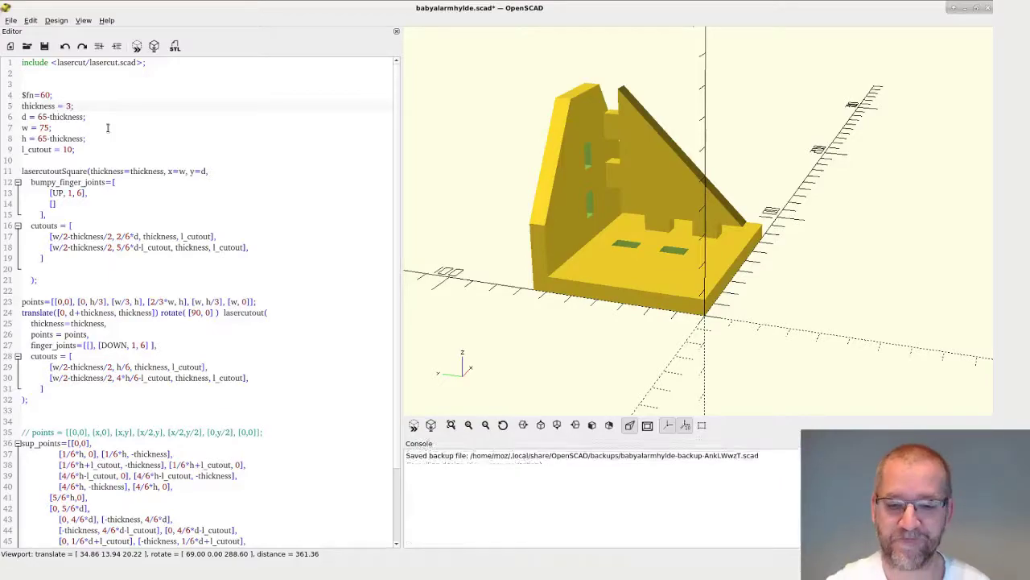
{"action": "type", "text": ";"}
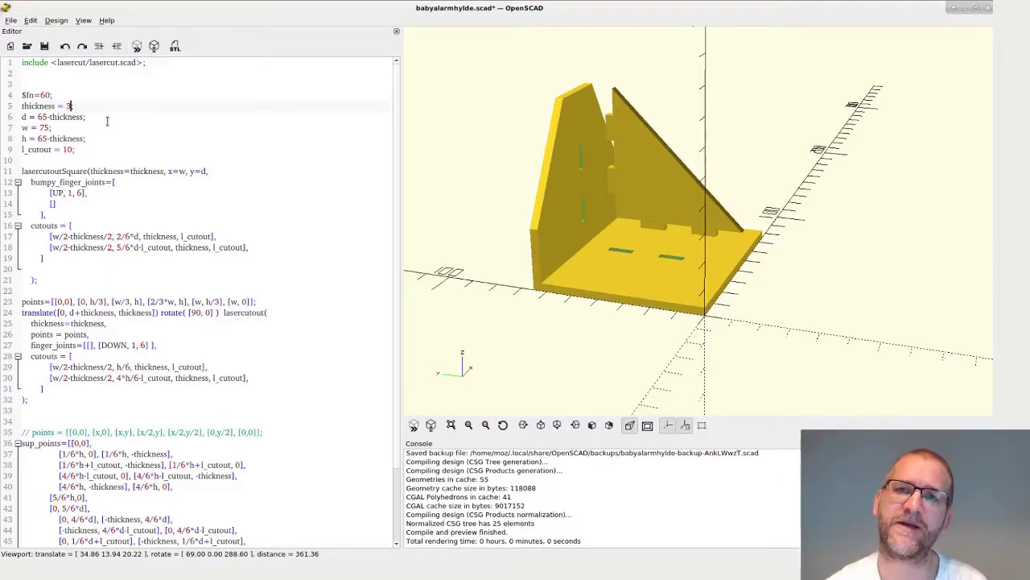
{"action": "double_click", "coordinate": [115, 62]}
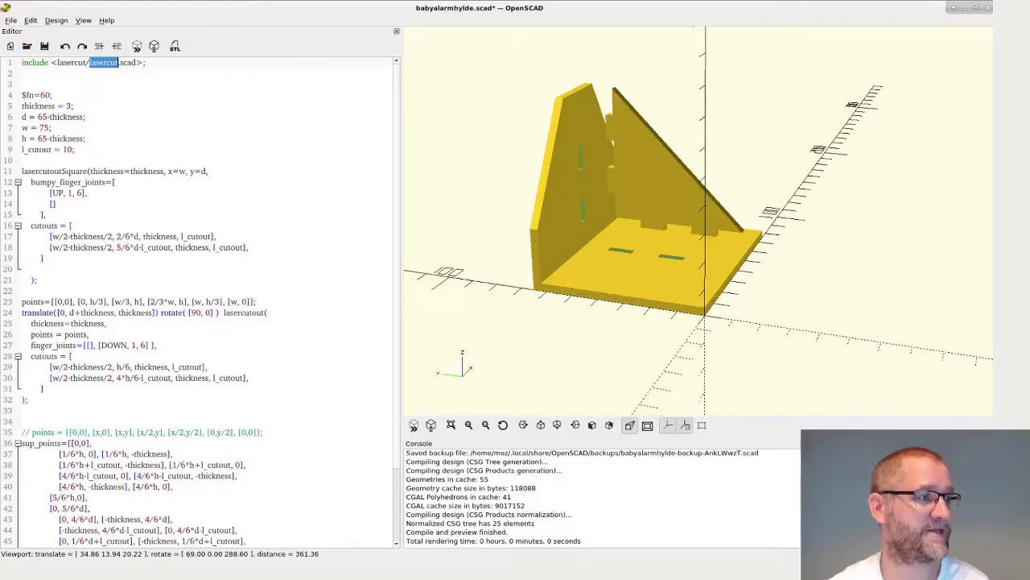
Switch to the bmsleight/lasercut GitHub page in Firefox and scroll to its top.
{"action": "key", "text": "alt+Tab"}
{"action": "scroll", "coordinate": [508, 200], "scroll_direction": "up", "scroll_amount": 2}
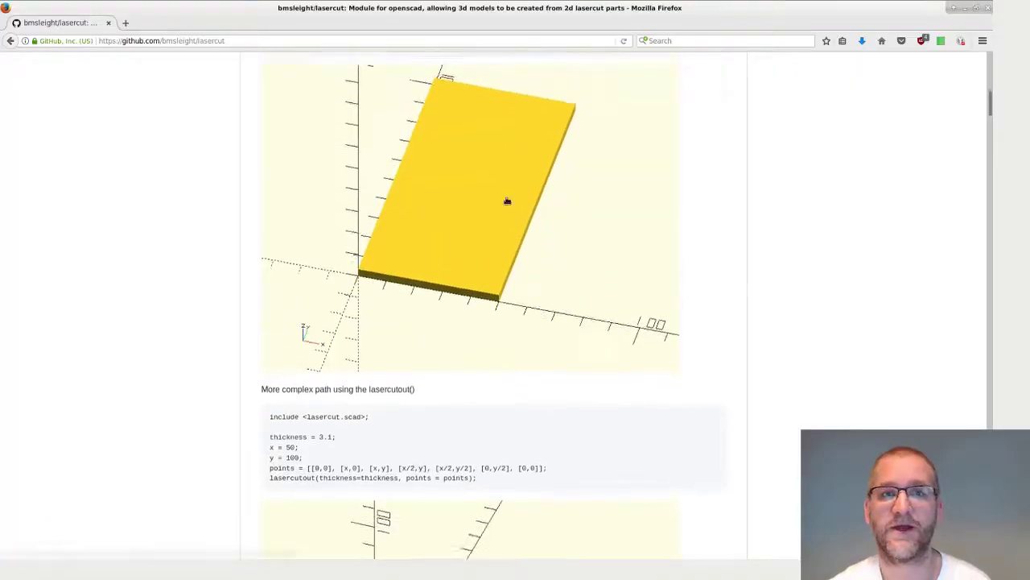
{"action": "left_click", "coordinate": [185, 41]}
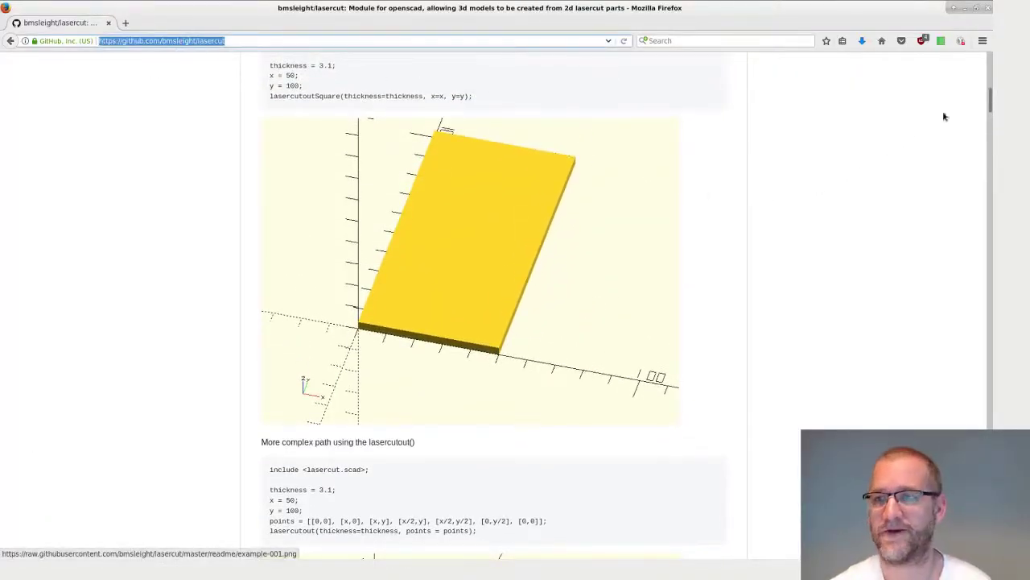
{"action": "left_click", "coordinate": [991, 98]}
{"action": "left_click_drag", "start_coordinate": [991, 99], "coordinate": [991, 73]}
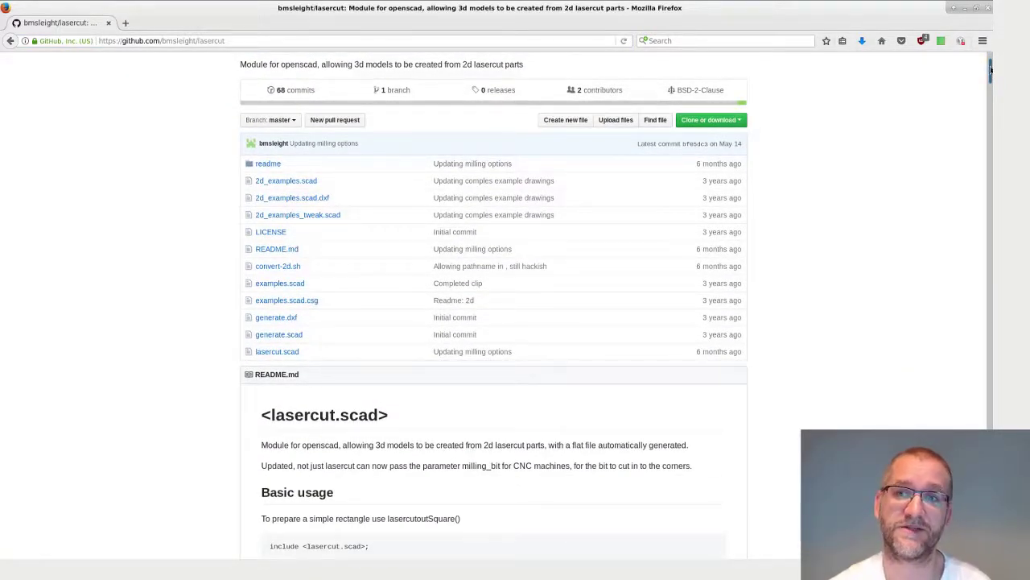
{"action": "left_click_drag", "start_coordinate": [991, 71], "coordinate": [991, 129]}
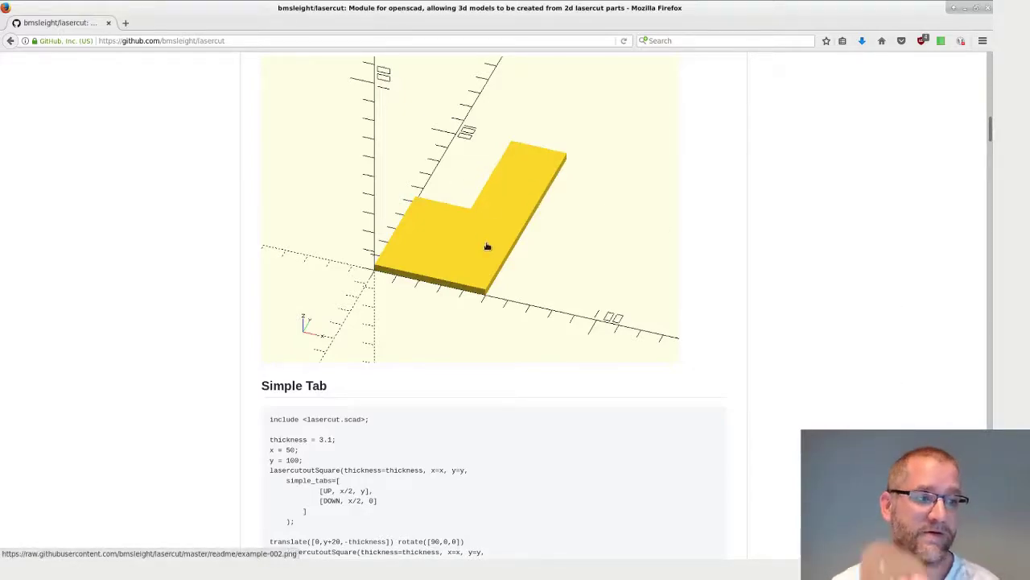
Scroll through the lasercut README examples, then return to babyalarmhylde.scad in OpenSCAD.
{"action": "scroll", "coordinate": [487, 247], "scroll_direction": "down", "scroll_amount": 10}
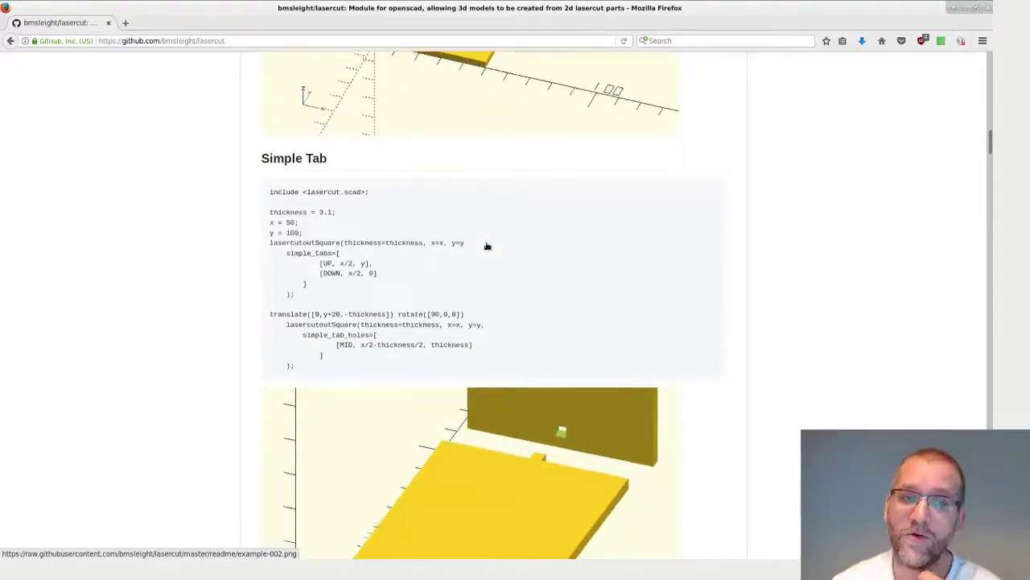
{"action": "scroll", "coordinate": [487, 247], "scroll_direction": "down", "scroll_amount": 14}
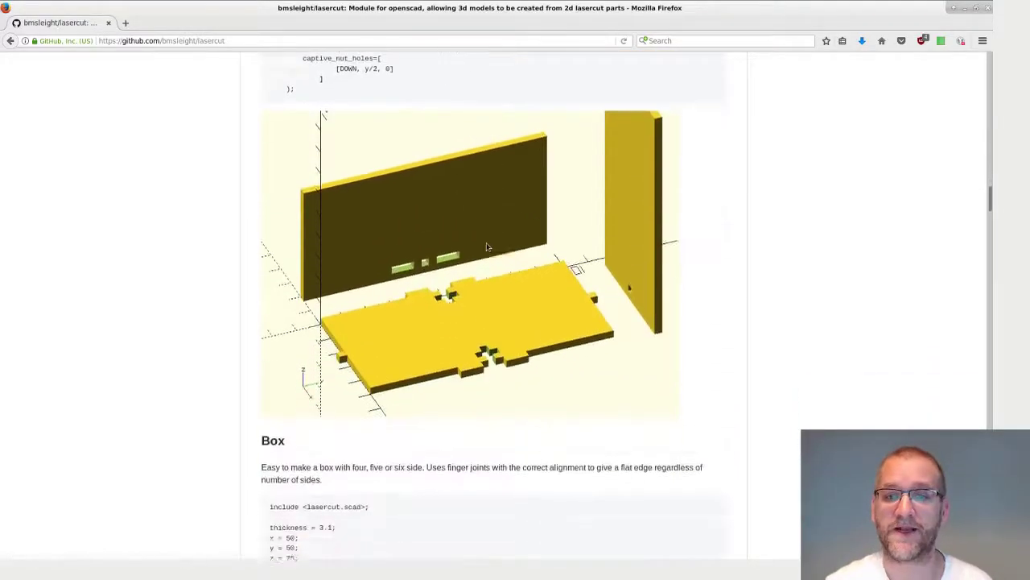
{"action": "scroll", "coordinate": [493, 252], "scroll_direction": "up", "scroll_amount": 2}
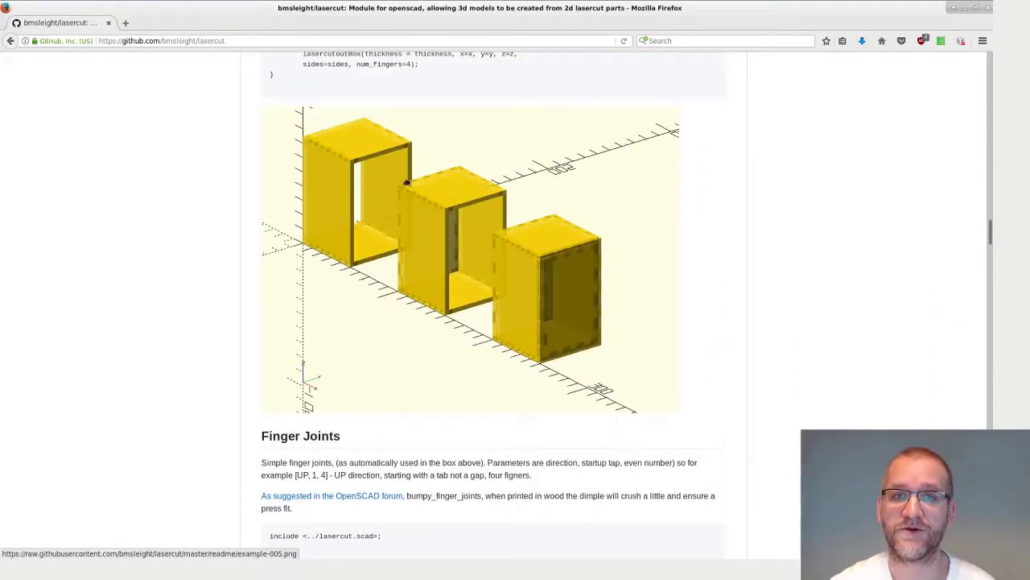
{"action": "scroll", "coordinate": [582, 299], "scroll_direction": "down", "scroll_amount": 8}
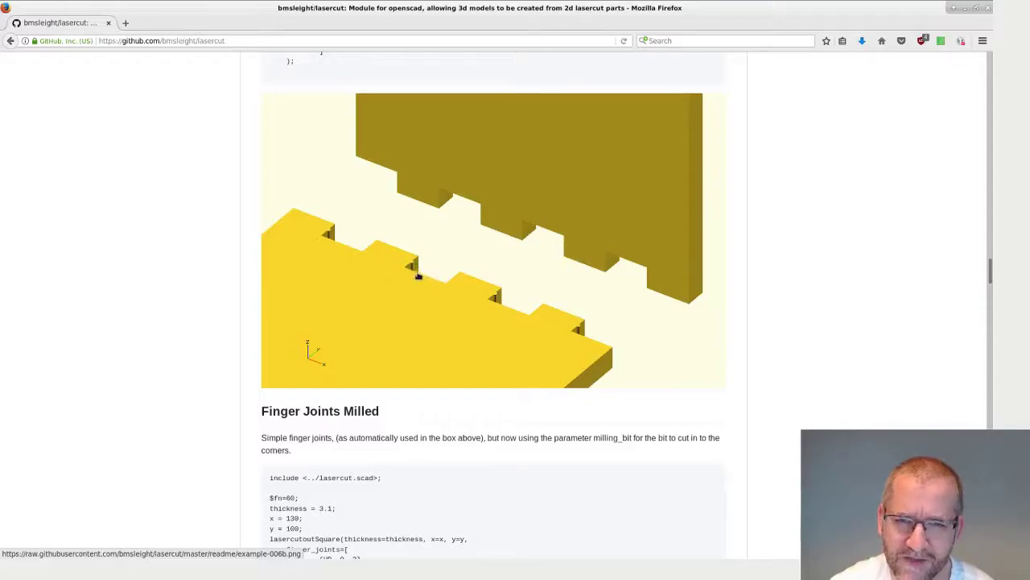
{"action": "scroll", "coordinate": [465, 250], "scroll_direction": "down", "scroll_amount": 3}
{"action": "scroll", "coordinate": [467, 252], "scroll_direction": "down", "scroll_amount": 12}
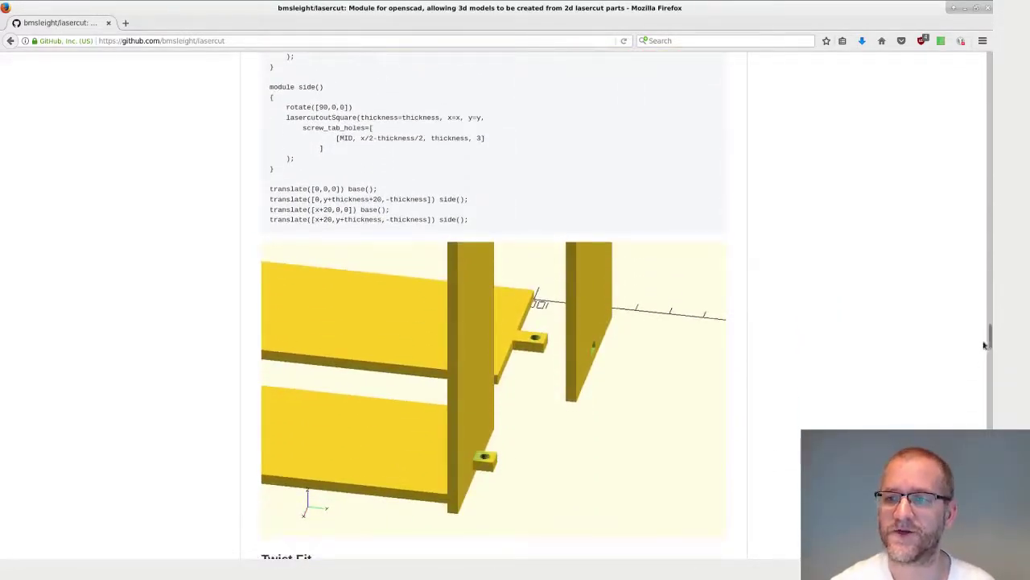
{"action": "left_click_drag", "start_coordinate": [990, 335], "coordinate": [990, 208]}
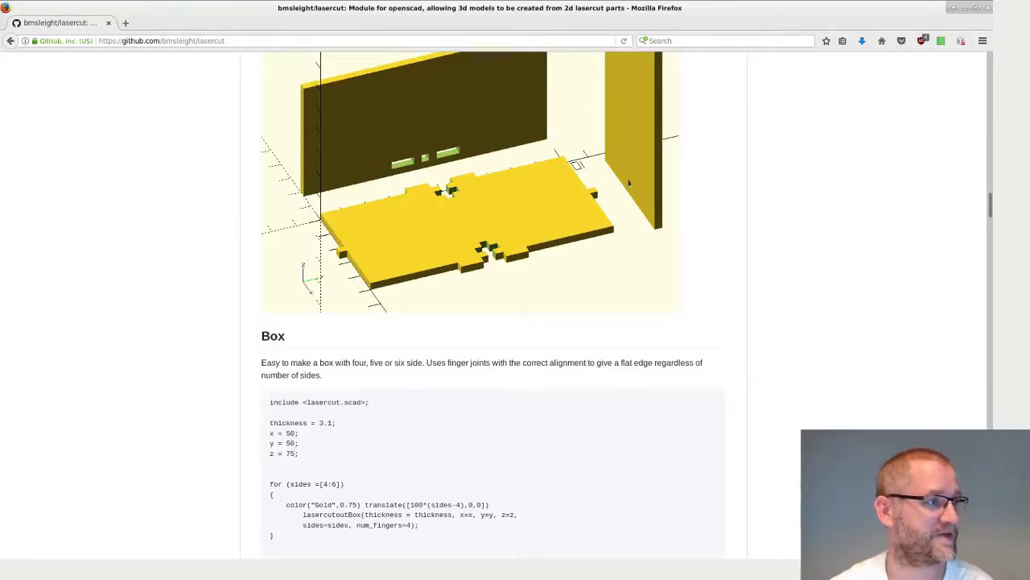
{"action": "key", "text": "alt+Tab"}
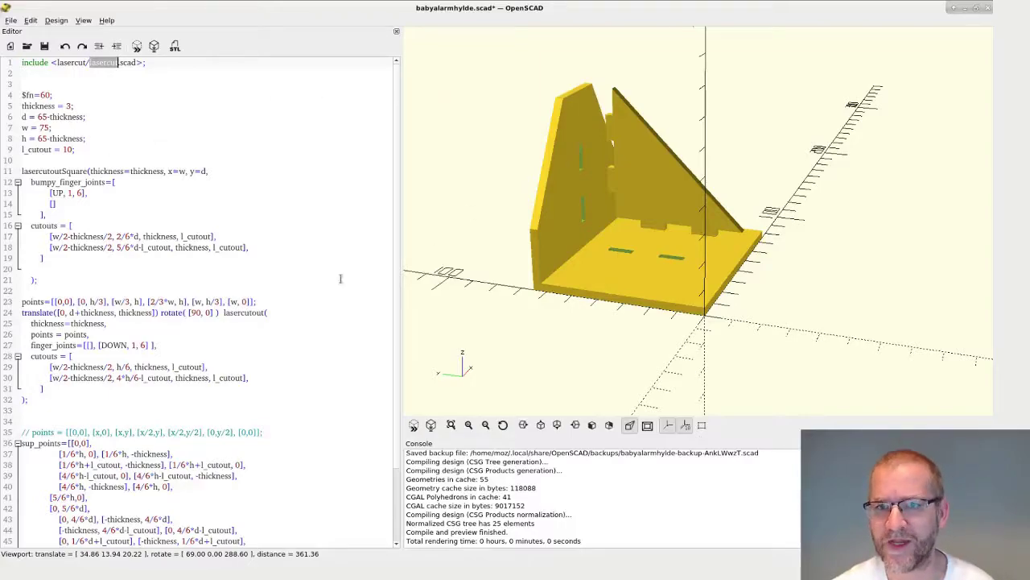
Reset line 48's offset to translate([0, 0, 0]) and re-render the preview.
{"action": "scroll", "coordinate": [266, 396], "scroll_direction": "down", "scroll_amount": 3}
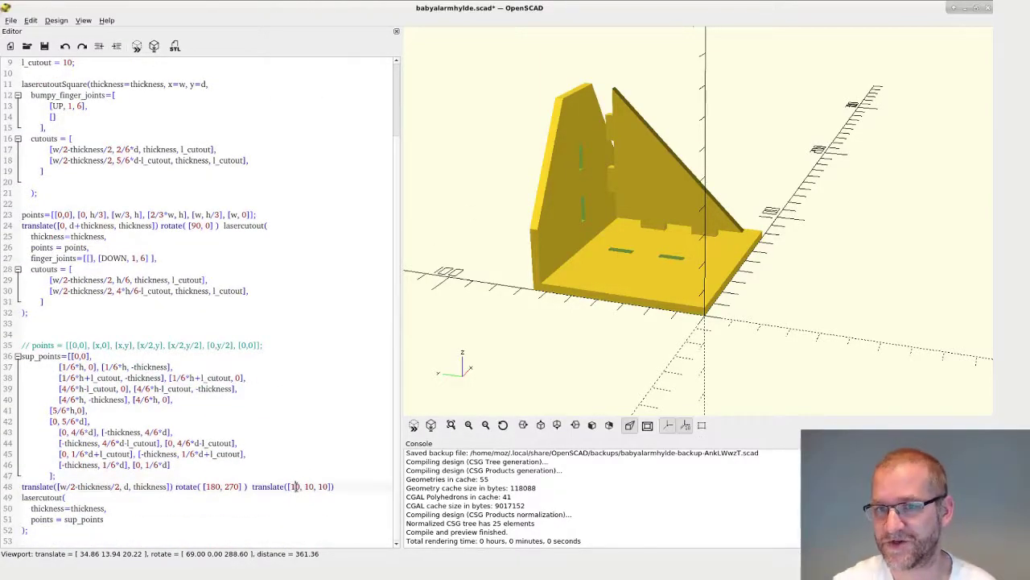
{"action": "left_click", "coordinate": [295, 487]}
{"action": "key", "text": "BackSpace"}
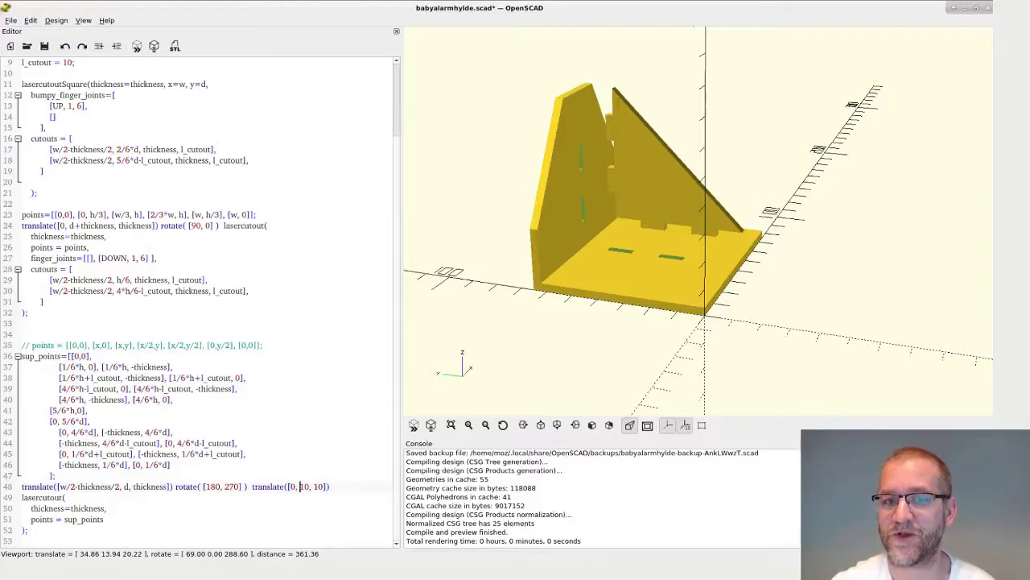
{"action": "key", "text": "BackSpace"}
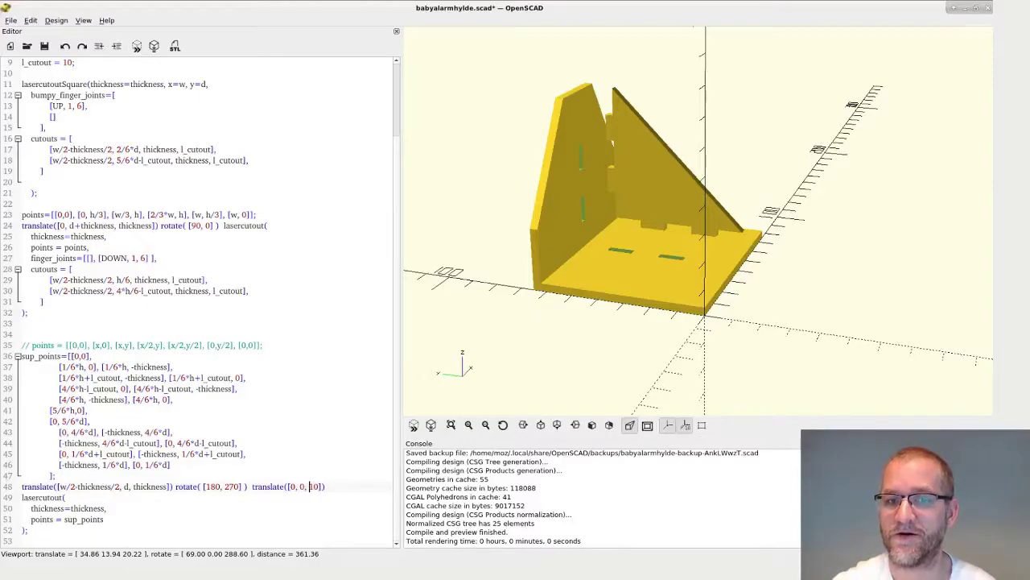
{"action": "key", "text": "Delete"}
{"action": "key", "text": "F5"}
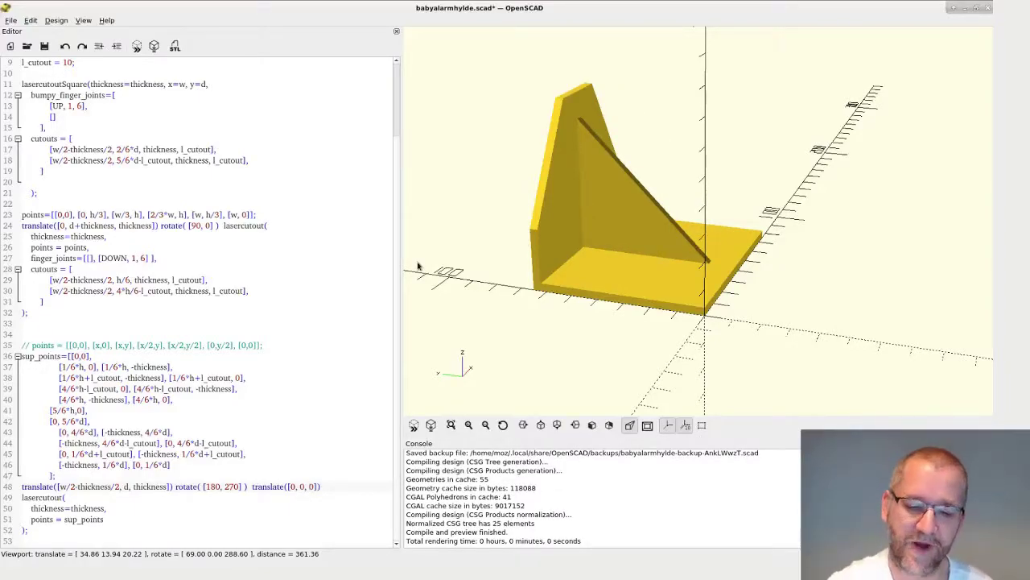
{"action": "key", "text": "alt+Tab"}
{"action": "key", "text": "alt+Tab"}
{"action": "key", "text": "alt+Tab"}
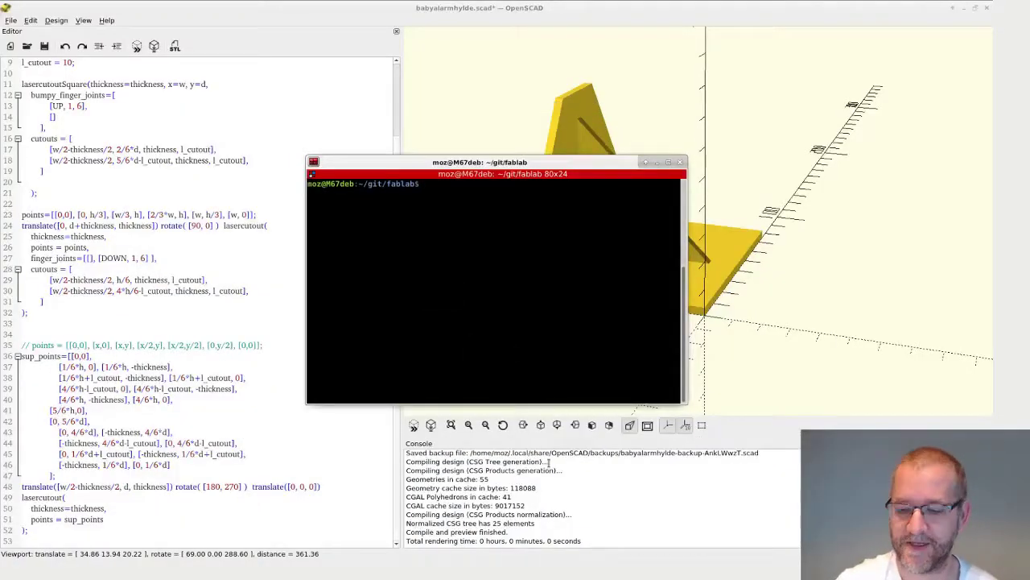
Clear the terminal and rerun 'bash lasercut/convert-2d.sh babyalarmhylde.scad'.
{"action": "type", "text": "clear"}
{"action": "key", "text": "Return"}
{"action": "key", "text": "Up"}
{"action": "key", "text": "Up"}
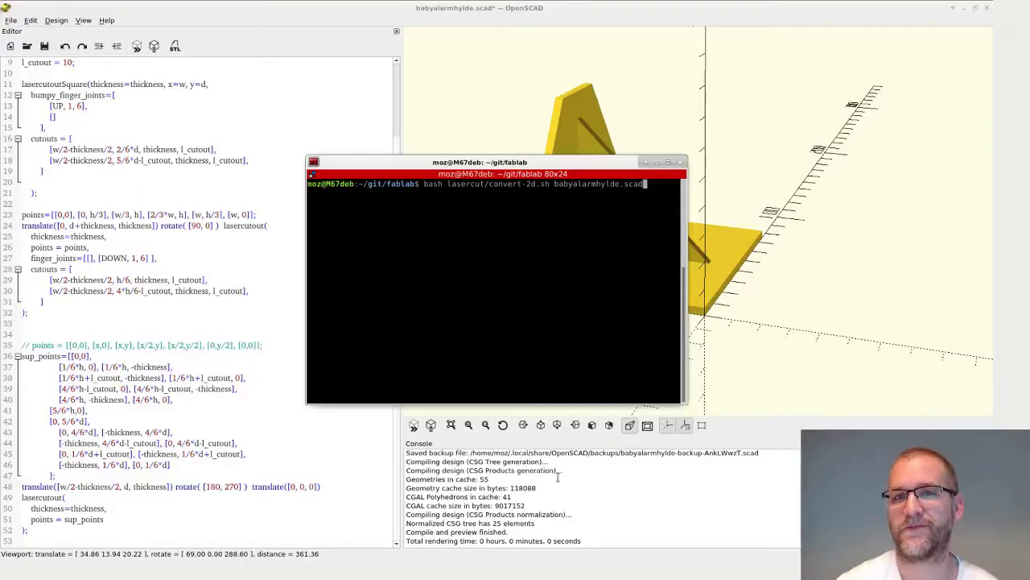
{"action": "key", "text": "Return"}
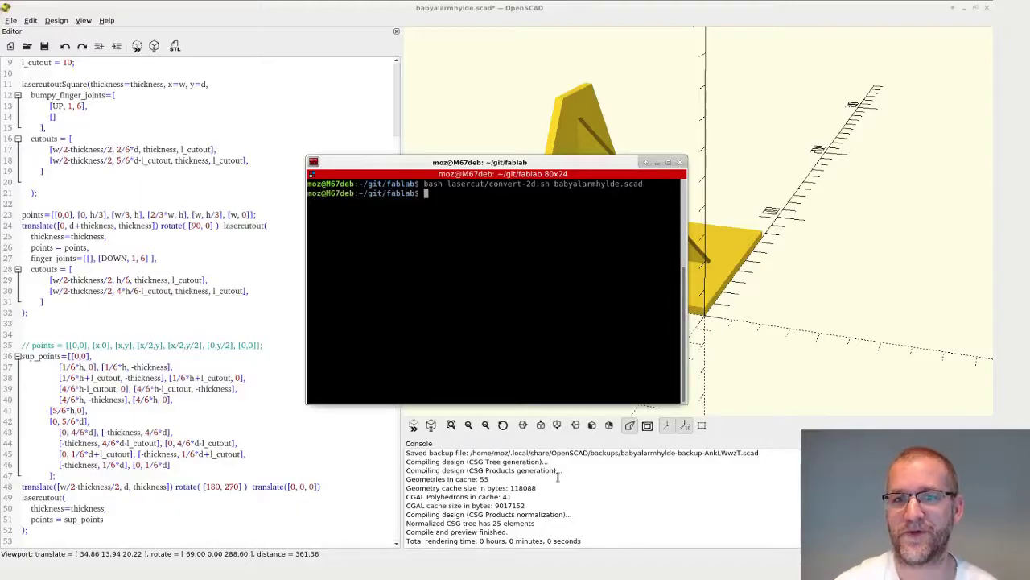
Open babyalarmhylde.scad_2d.scad from OpenSCAD's recent files.
{"action": "left_click", "coordinate": [18, 20]}
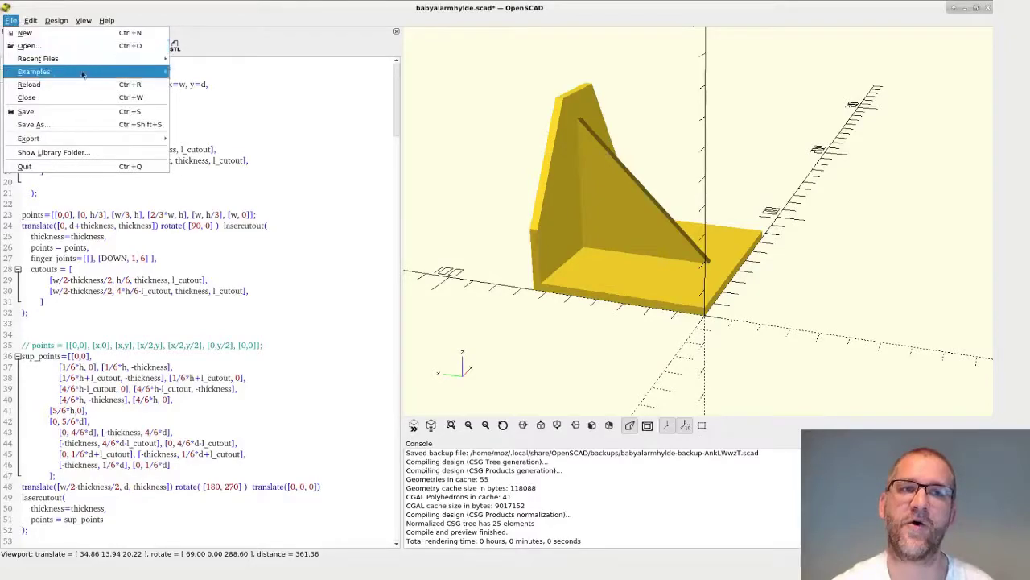
{"action": "mouse_move", "coordinate": [111, 63]}
{"action": "left_click", "coordinate": [250, 61]}
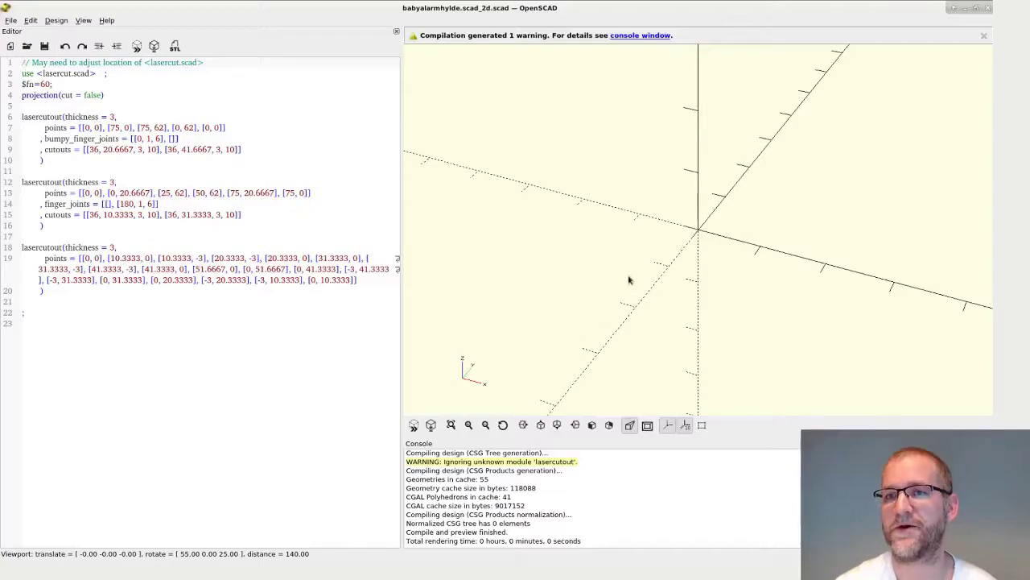
{"action": "right_click_drag", "start_coordinate": [716, 211], "coordinate": [663, 220]}
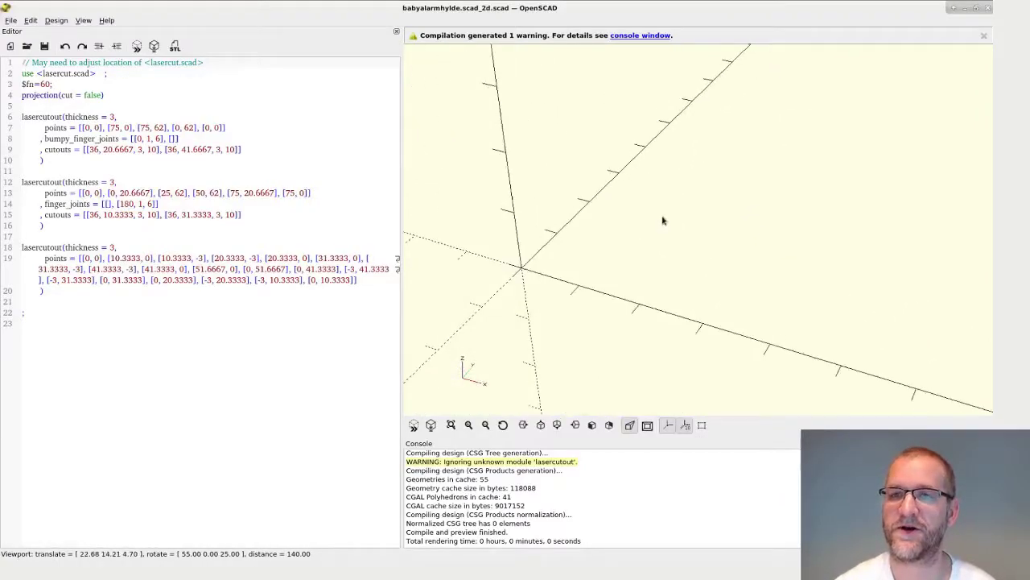
Fix line 2 to use <lasercut/lasercut.scad>, preview, compare with the 3D design, and render with F6.
{"action": "left_click", "coordinate": [42, 73]}
{"action": "type", "text": "lasercut"}
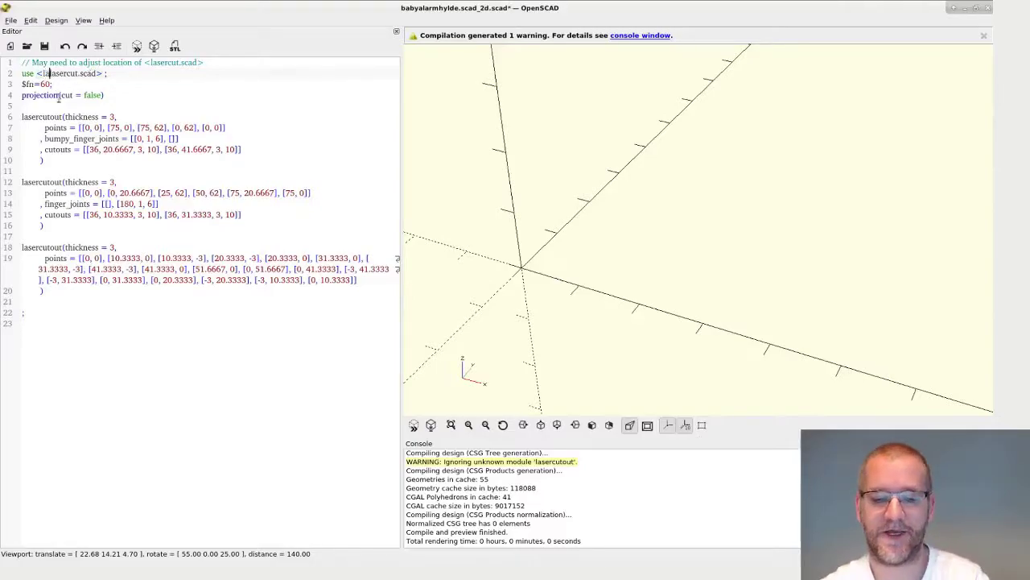
{"action": "type", "text": "/"}
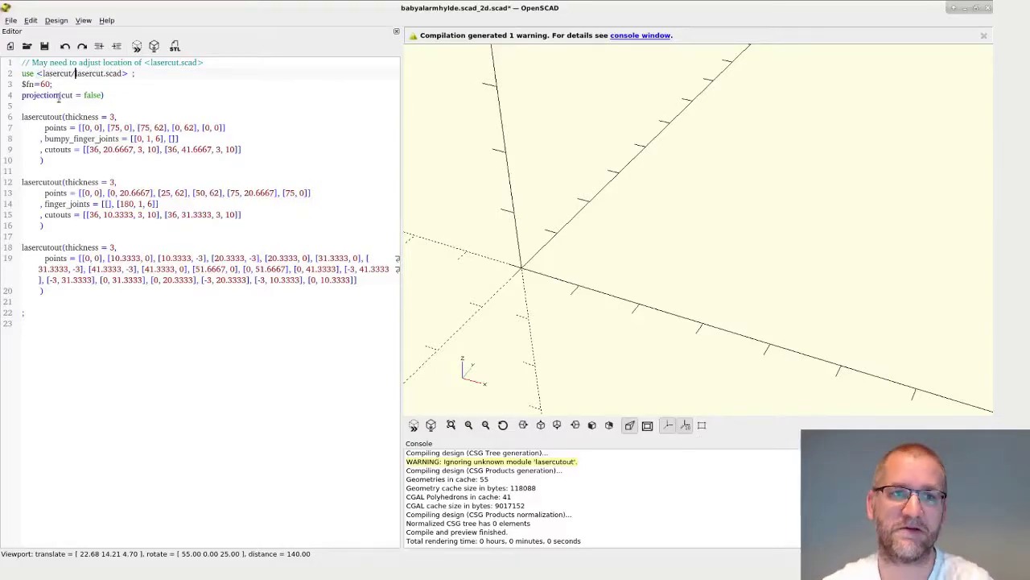
{"action": "key", "text": "F5"}
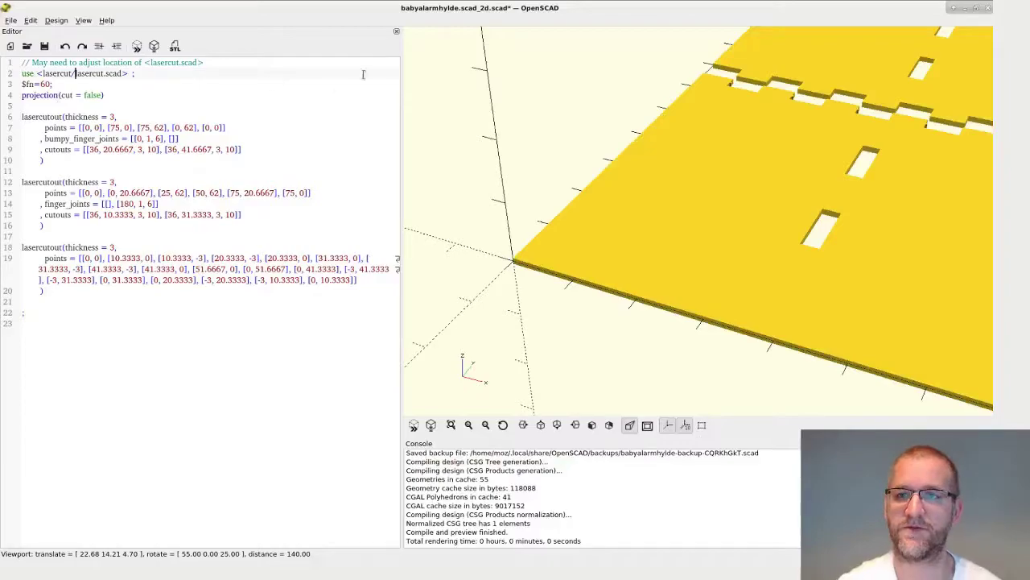
{"action": "scroll", "coordinate": [621, 186], "scroll_direction": "down", "scroll_amount": 2}
{"action": "scroll", "coordinate": [620, 187], "scroll_direction": "down", "scroll_amount": 10}
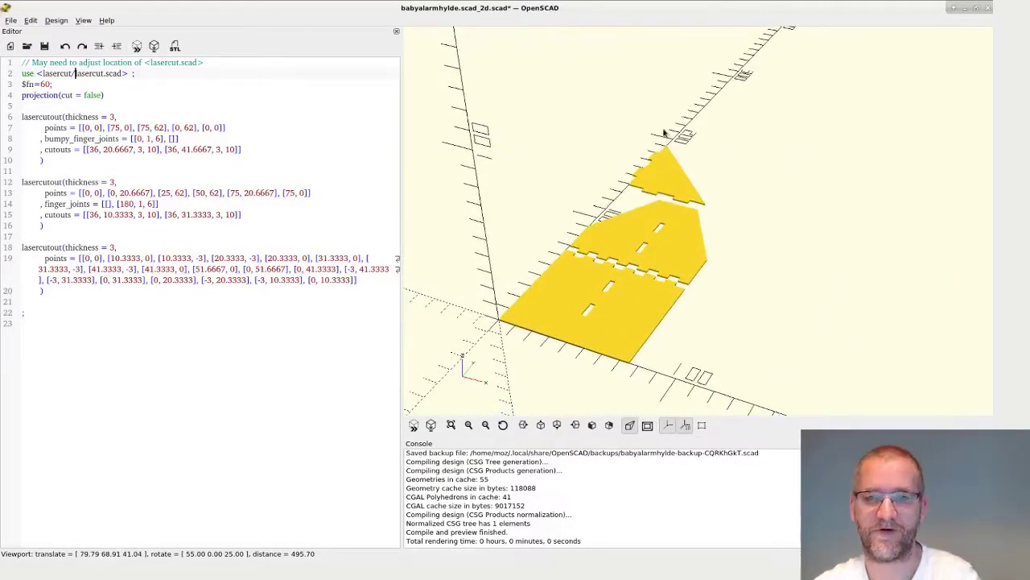
{"action": "key", "text": "alt+Tab"}
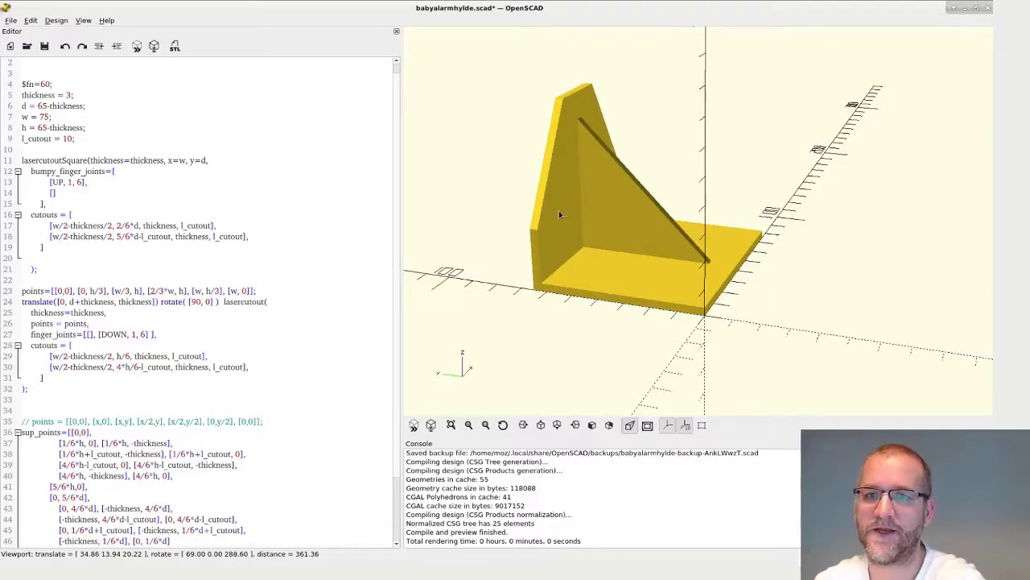
{"action": "key", "text": "alt+Tab"}
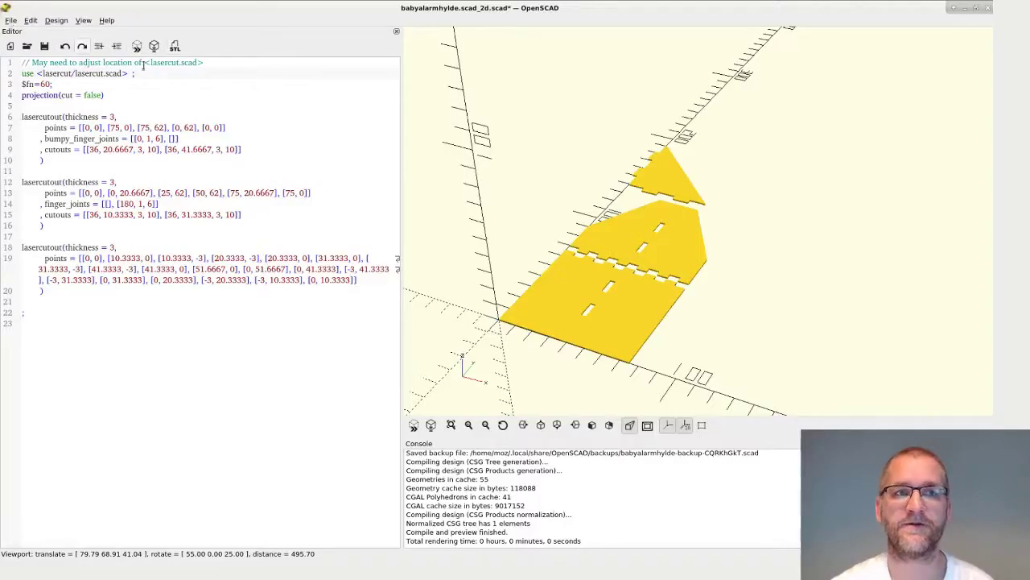
{"action": "key", "text": "F6"}
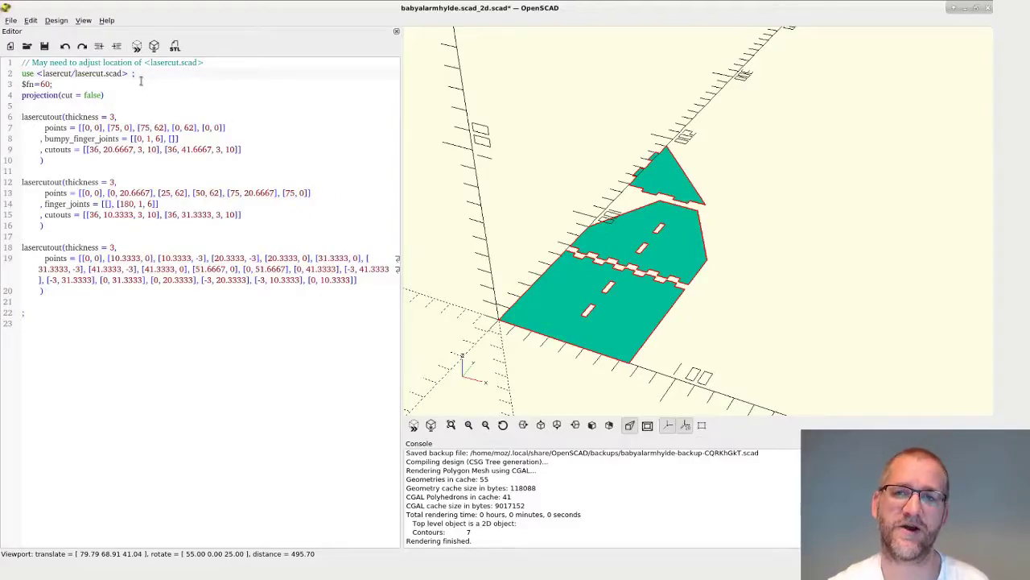
Export the flat parts as DXF to fablab/babyalarmhylde.dxf, replacing the existing file.
{"action": "left_click", "coordinate": [11, 20]}
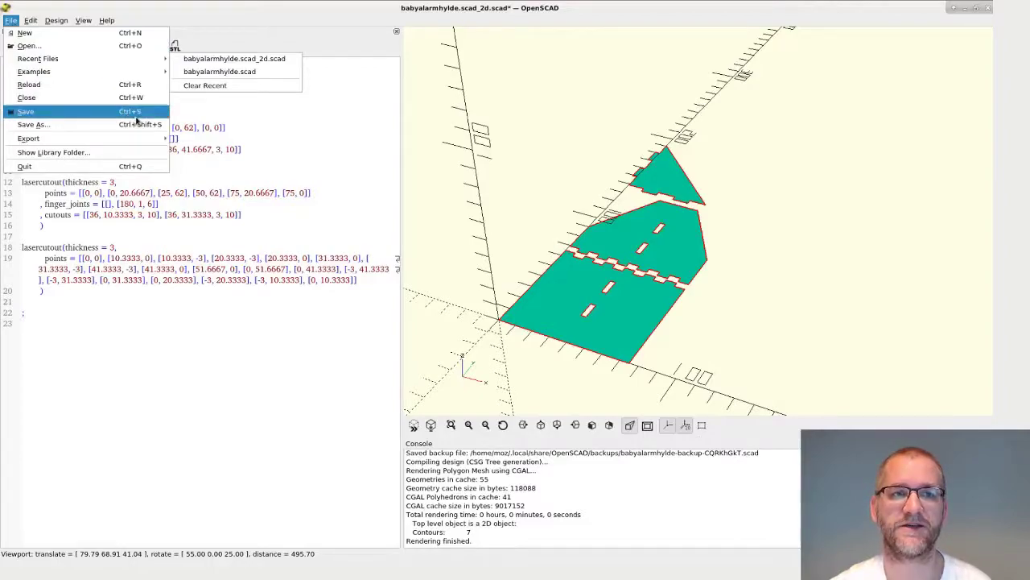
{"action": "mouse_move", "coordinate": [133, 138]}
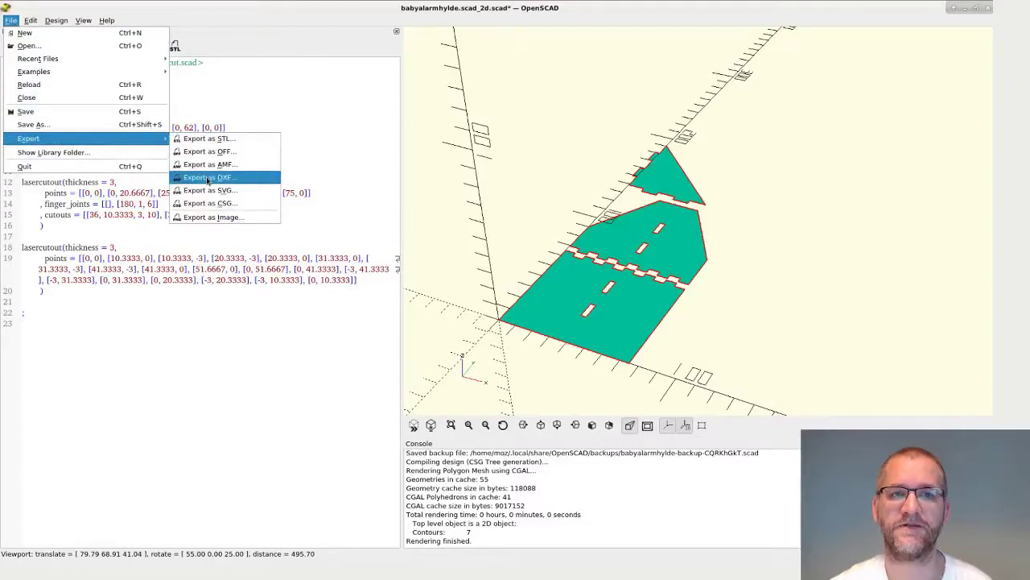
{"action": "left_click", "coordinate": [207, 177]}
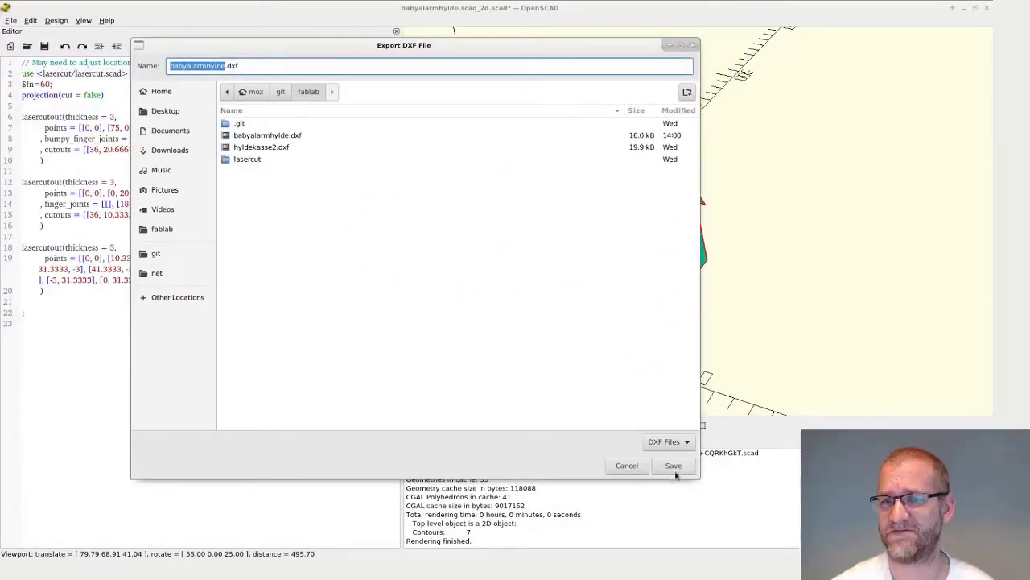
{"action": "left_click", "coordinate": [676, 467]}
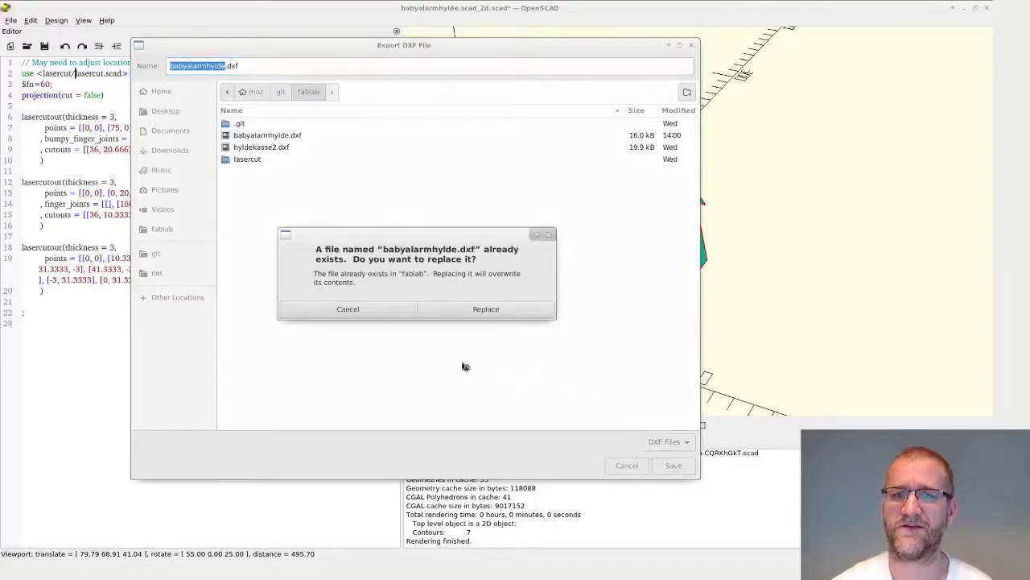
{"action": "left_click", "coordinate": [510, 309]}
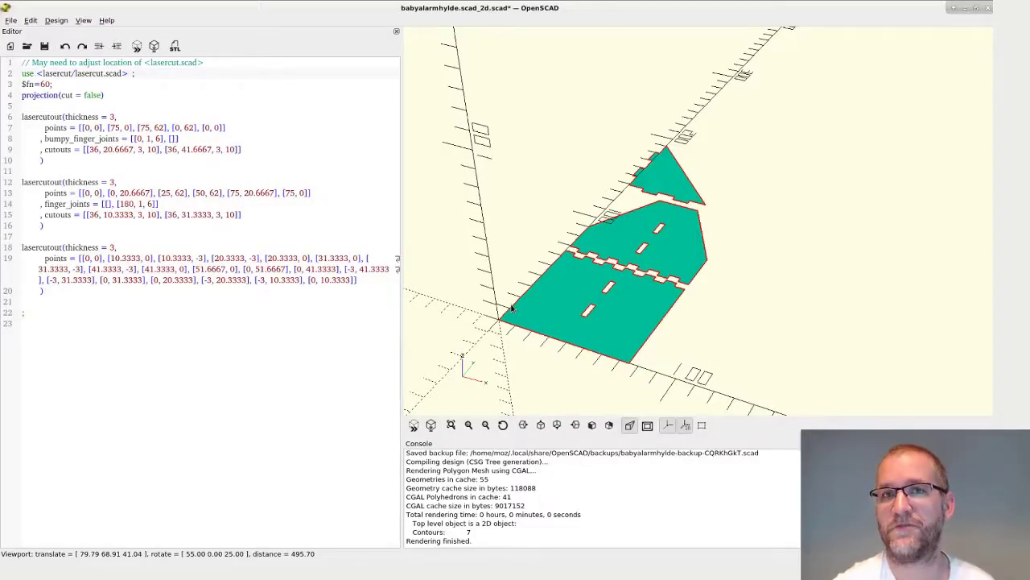
Open babyalarmhylde.dxf from the file dialog in Inkscape.
{"action": "key", "text": "alt+Tab"}
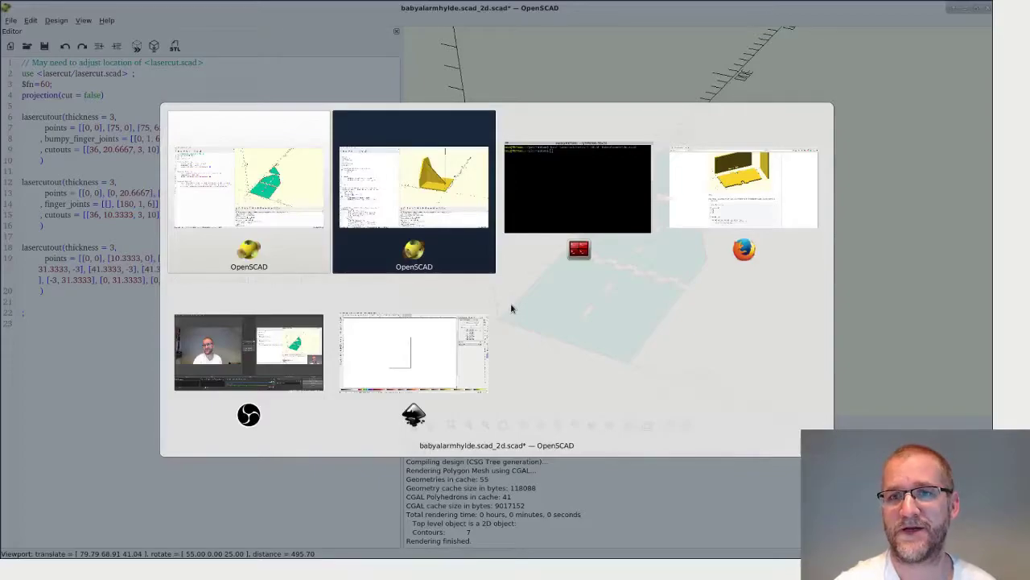
{"action": "key", "text": "alt+Tab"}
{"action": "key", "text": "alt+Tab"}
{"action": "key", "text": "alt+Tab"}
{"action": "key", "text": "alt+Tab"}
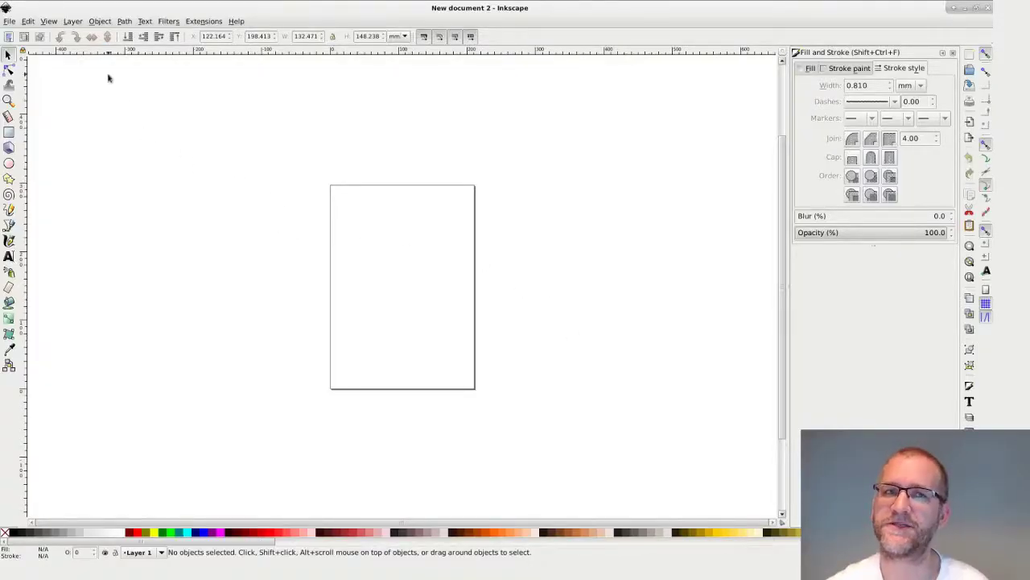
{"action": "left_click", "coordinate": [12, 22]}
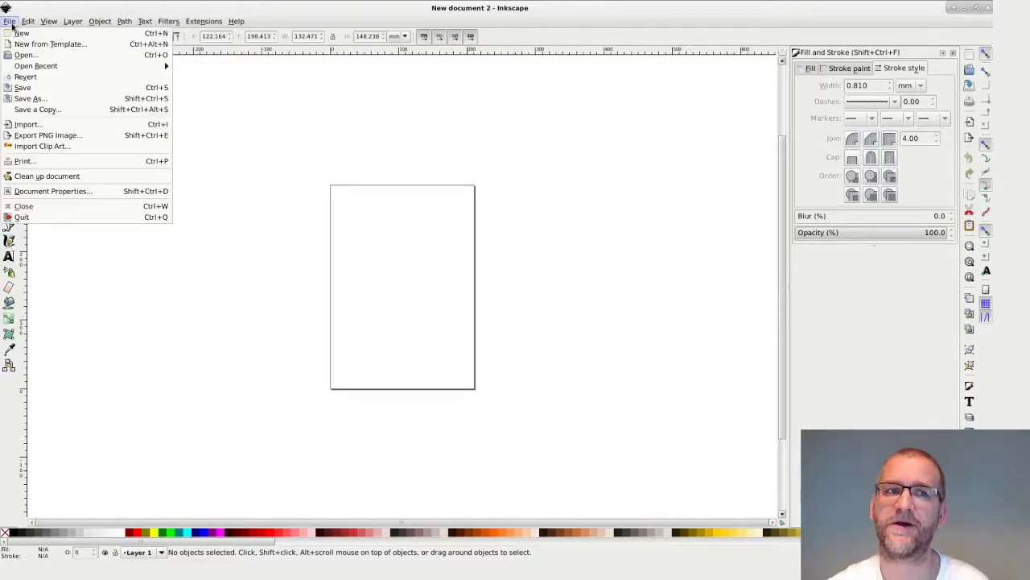
{"action": "left_click", "coordinate": [40, 55]}
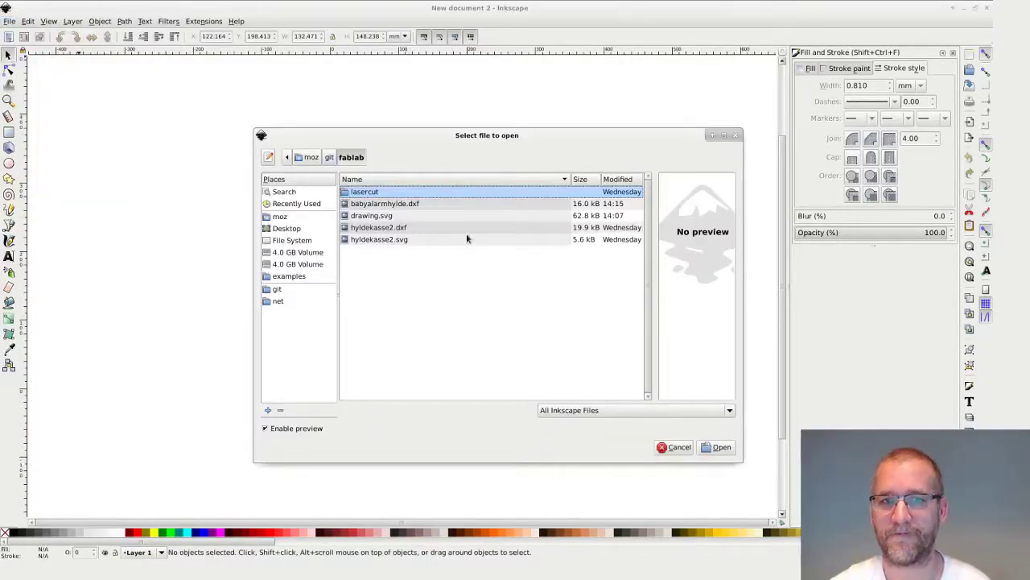
{"action": "double_click", "coordinate": [385, 203]}
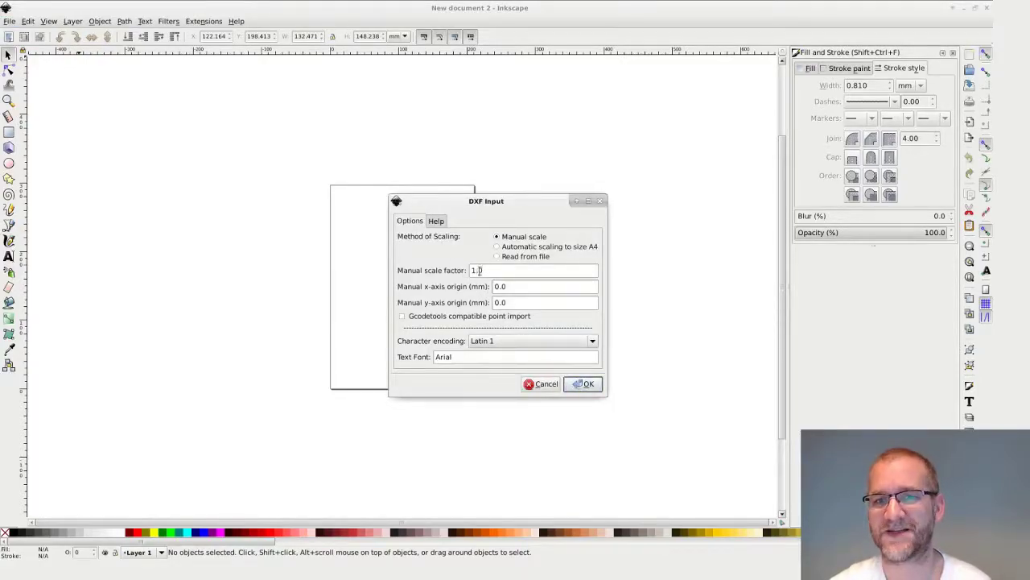
Accept the DXF import at scale 1.0 and open Document Properties.
{"action": "left_click", "coordinate": [583, 384]}
{"action": "scroll", "coordinate": [449, 349], "scroll_direction": "down", "scroll_amount": 1}
{"action": "scroll", "coordinate": [448, 350], "scroll_direction": "up", "scroll_amount": 1}
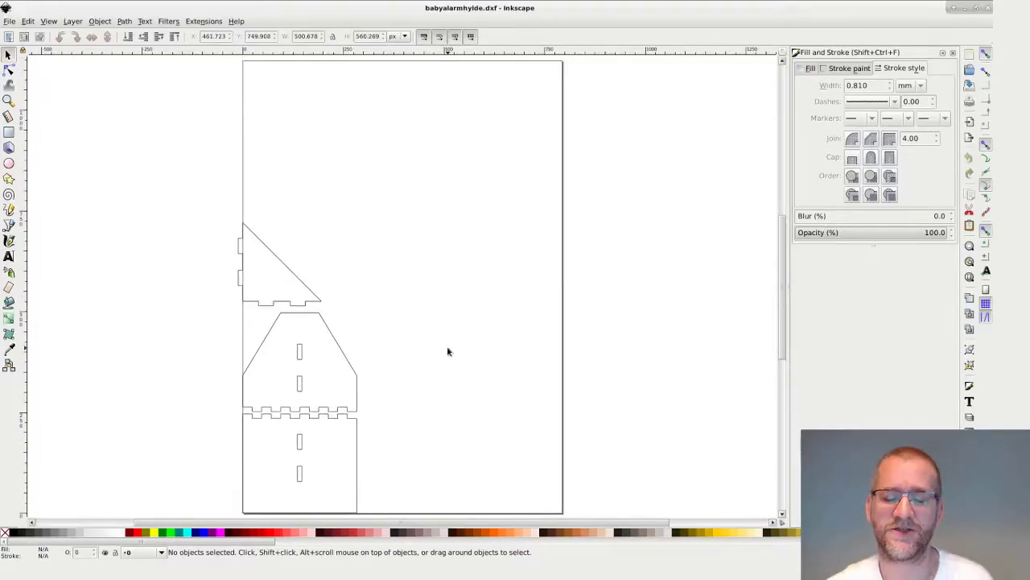
{"action": "scroll", "coordinate": [449, 351], "scroll_direction": "down", "scroll_amount": 1, "text": "ctrl"}
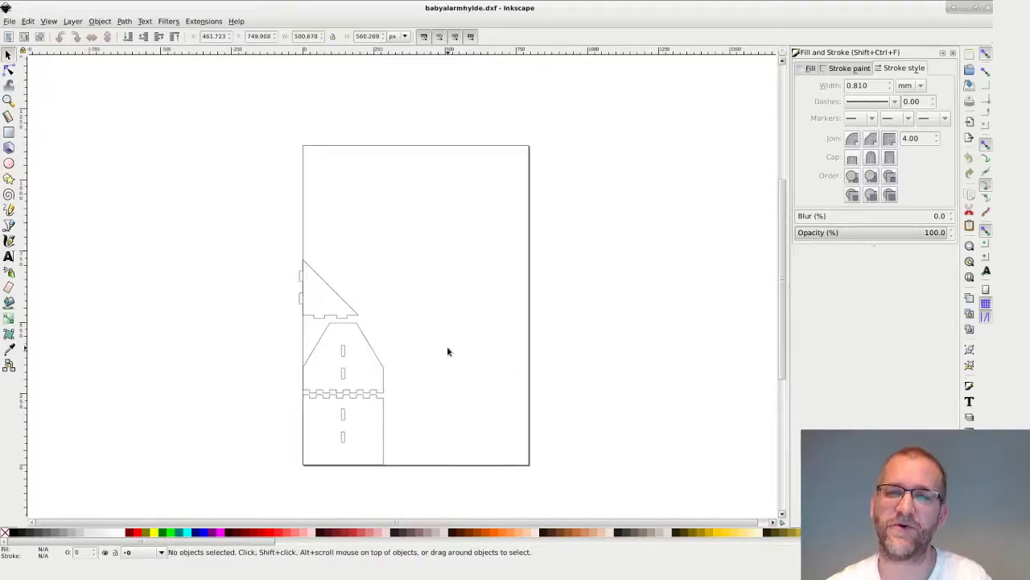
{"action": "left_click", "coordinate": [12, 21]}
{"action": "left_click", "coordinate": [85, 188]}
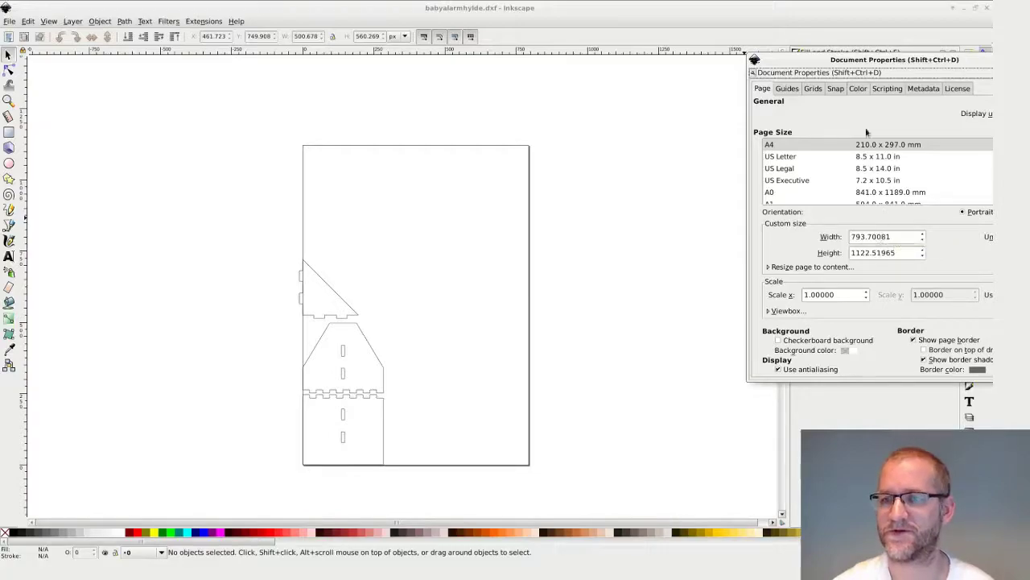
Set page units to mm, width 600 and height 450, then close Document Properties.
{"action": "left_click_drag", "start_coordinate": [860, 73], "coordinate": [689, 66]}
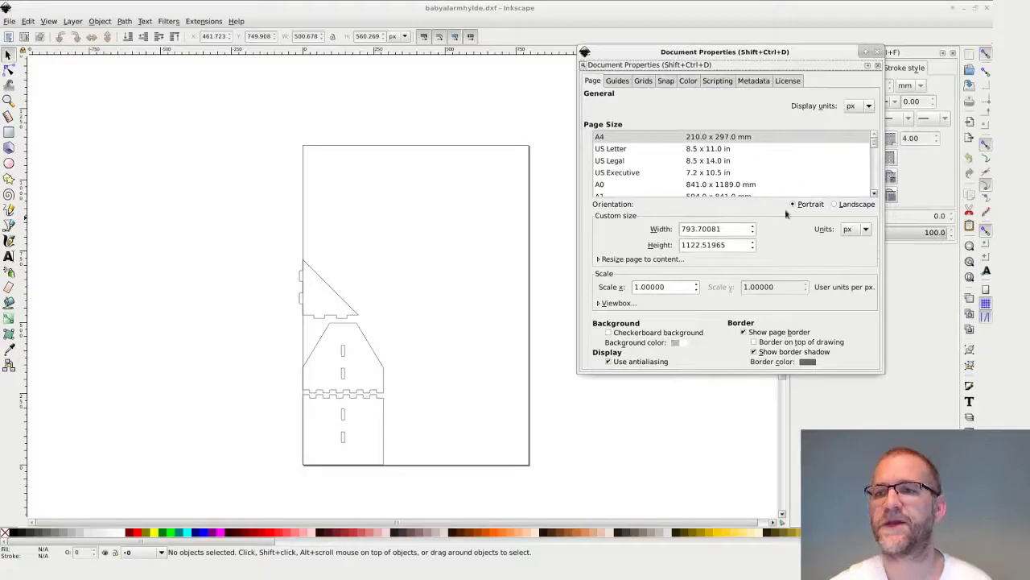
{"action": "left_click", "coordinate": [857, 229]}
{"action": "left_click", "coordinate": [847, 167]}
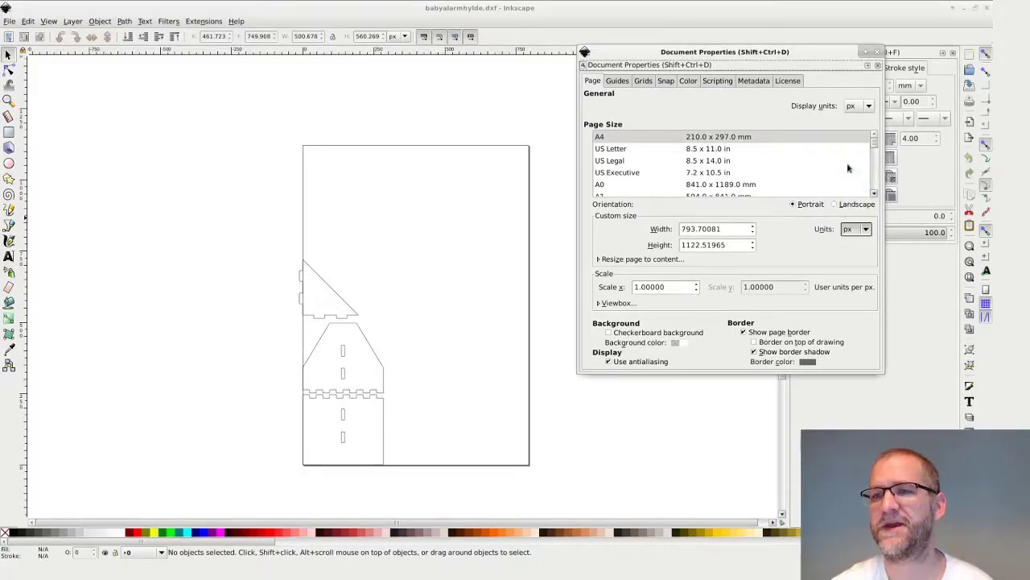
{"action": "left_click", "coordinate": [856, 229]}
{"action": "left_click", "coordinate": [859, 107]}
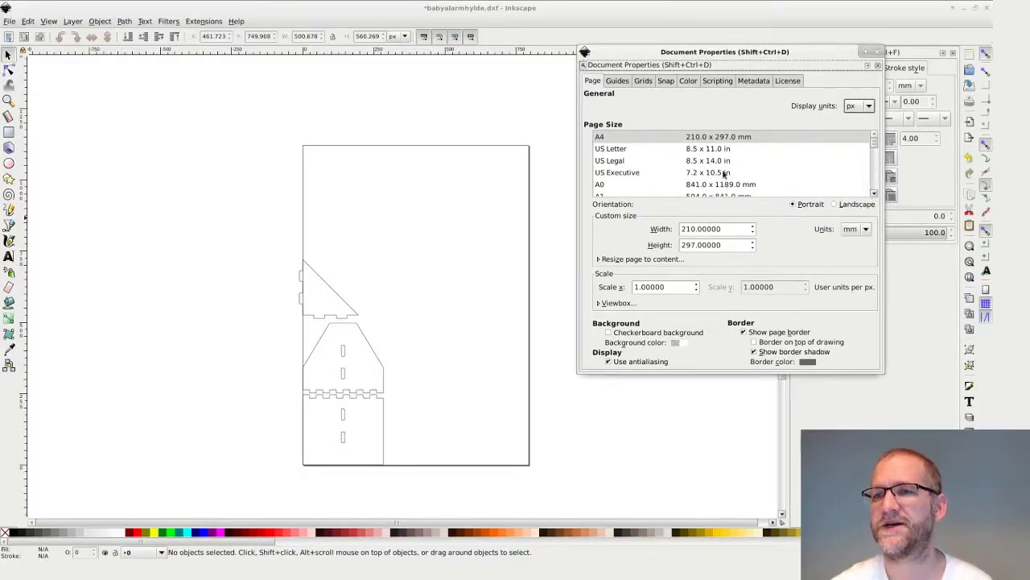
{"action": "double_click", "coordinate": [691, 229]}
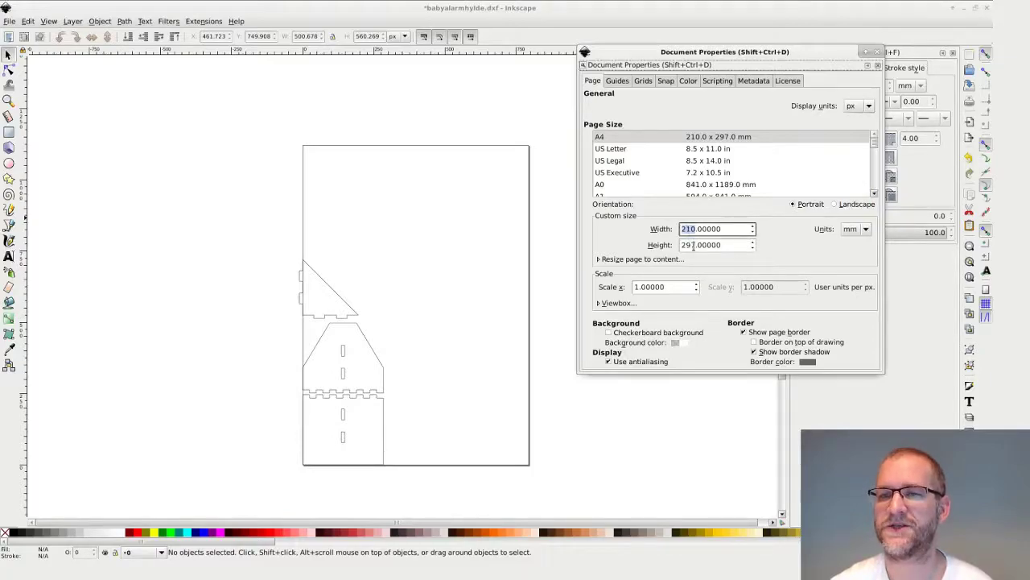
{"action": "double_click", "coordinate": [690, 245]}
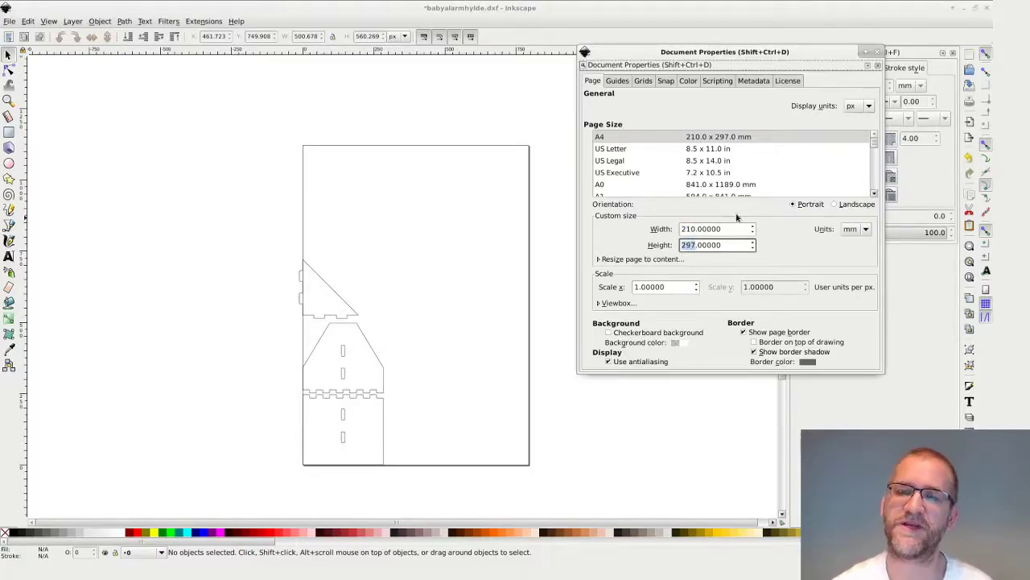
{"action": "triple_click", "coordinate": [692, 229]}
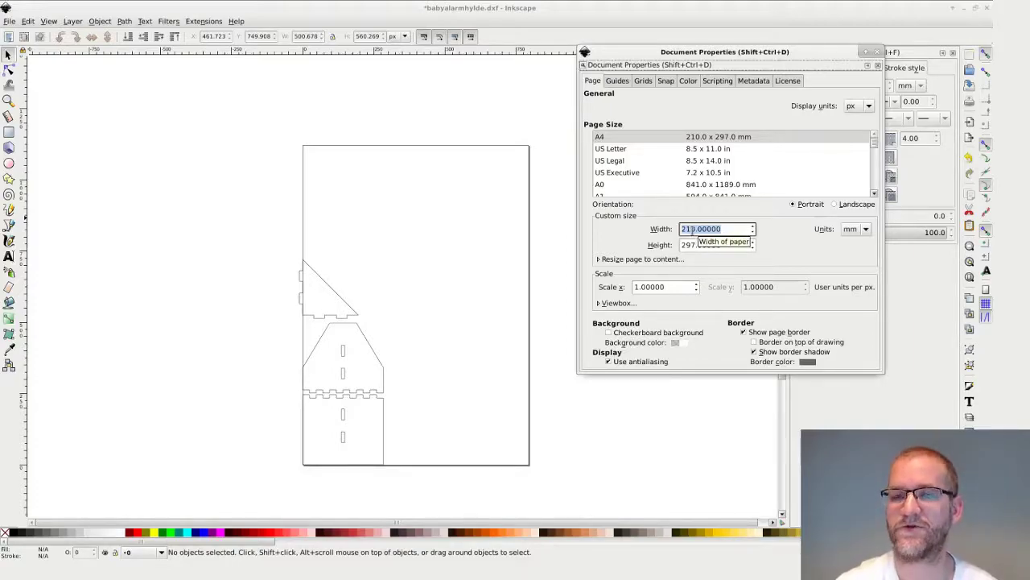
{"action": "type", "text": "600"}
{"action": "key", "text": "Tab"}
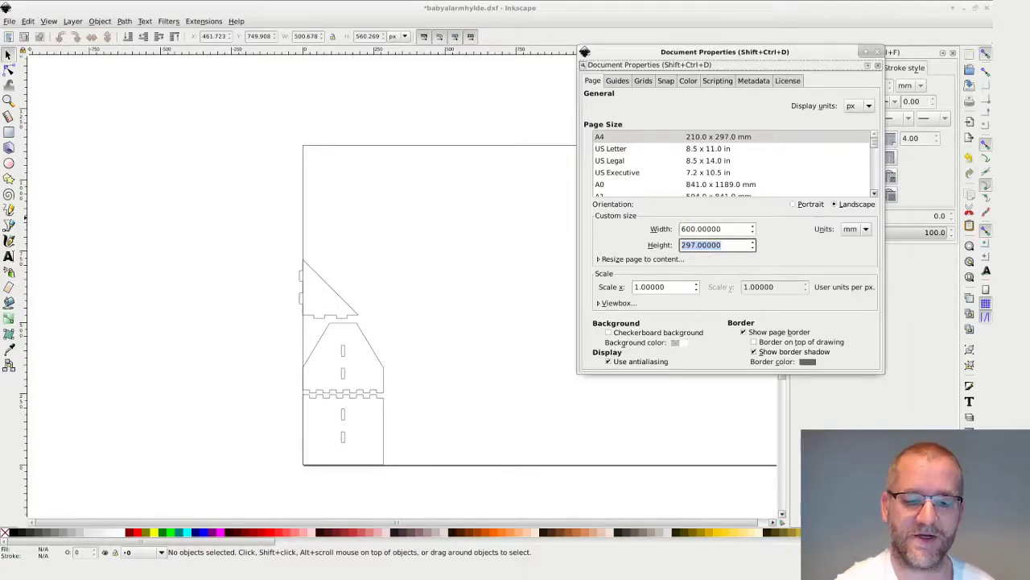
{"action": "type", "text": "450"}
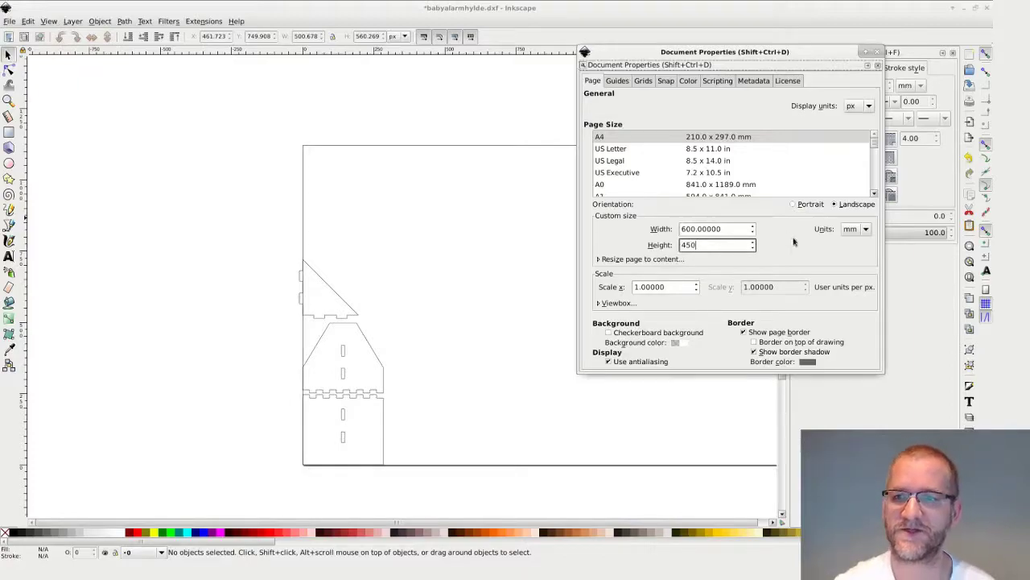
{"action": "left_click", "coordinate": [726, 228]}
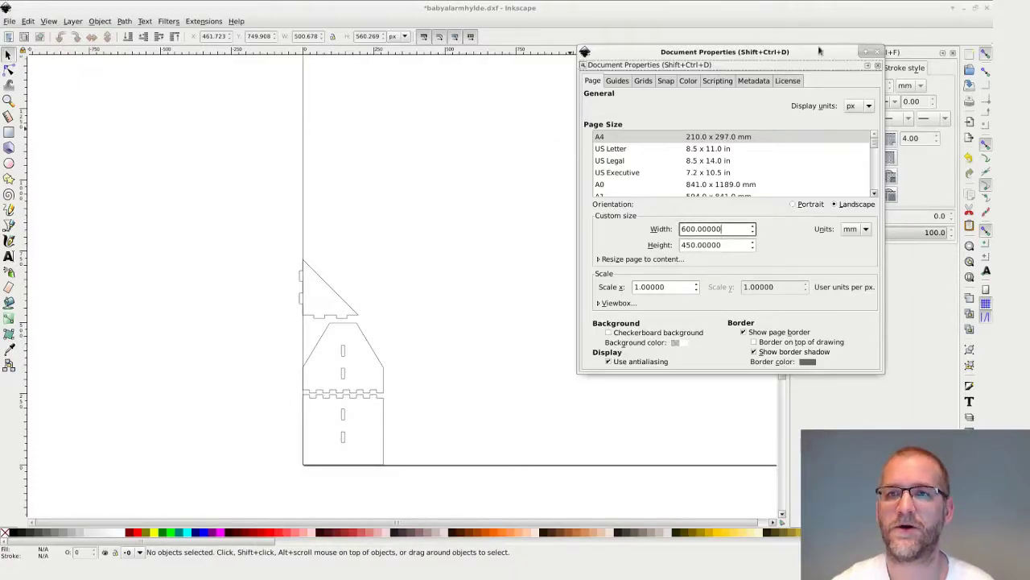
{"action": "left_click", "coordinate": [879, 52]}
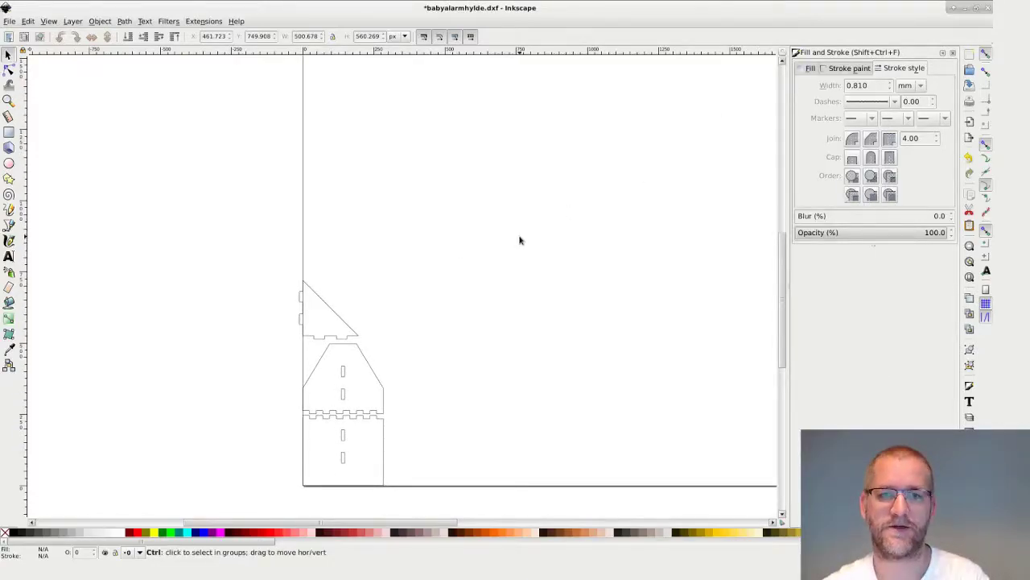
Pan the canvas to view the resized page with the imported parts.
{"action": "scroll", "coordinate": [520, 237], "scroll_direction": "down", "scroll_amount": 2, "text": "ctrl"}
{"action": "right_click", "coordinate": [545, 234]}
{"action": "left_click", "coordinate": [490, 215]}
{"action": "middle_click_drag", "start_coordinate": [490, 215], "coordinate": [375, 233]}
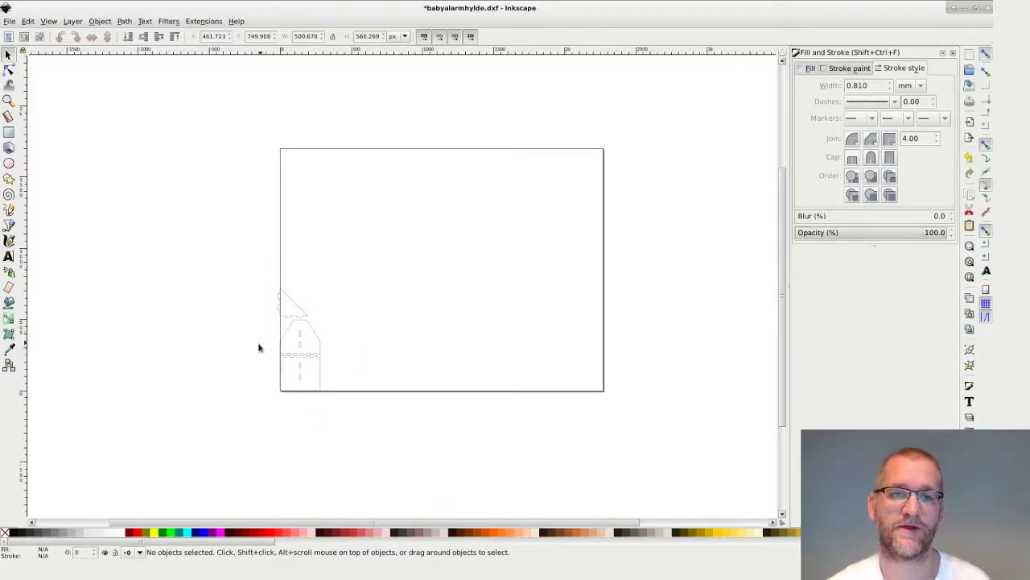
Select the triangle's lower-edge tab and switch toolbar units to mm, reading 3.000 mm.
{"action": "scroll", "coordinate": [262, 365], "scroll_direction": "up", "scroll_amount": 4, "text": "ctrl"}
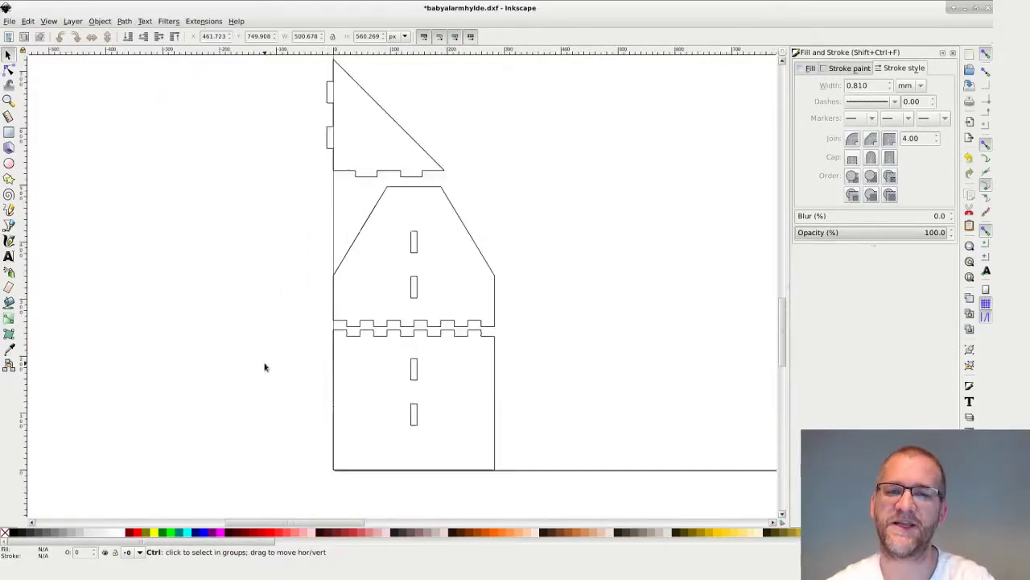
{"action": "left_click", "coordinate": [379, 174]}
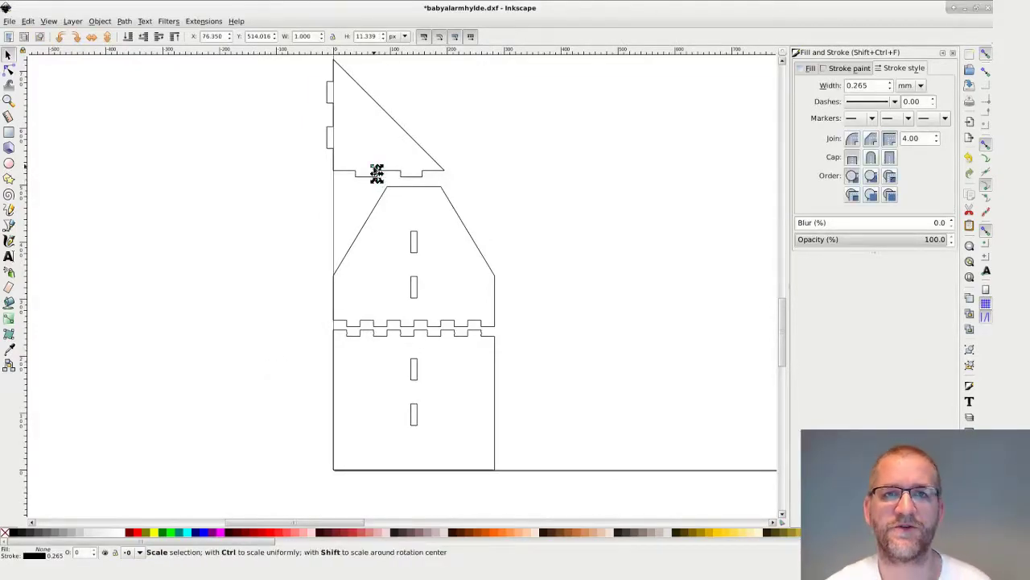
{"action": "left_click", "coordinate": [402, 37]}
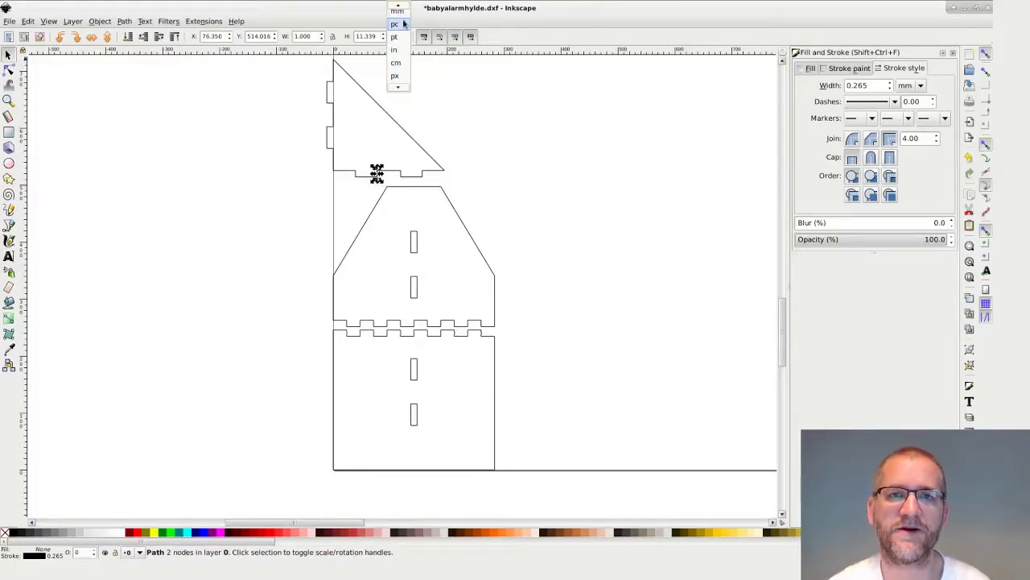
{"action": "left_click", "coordinate": [400, 17]}
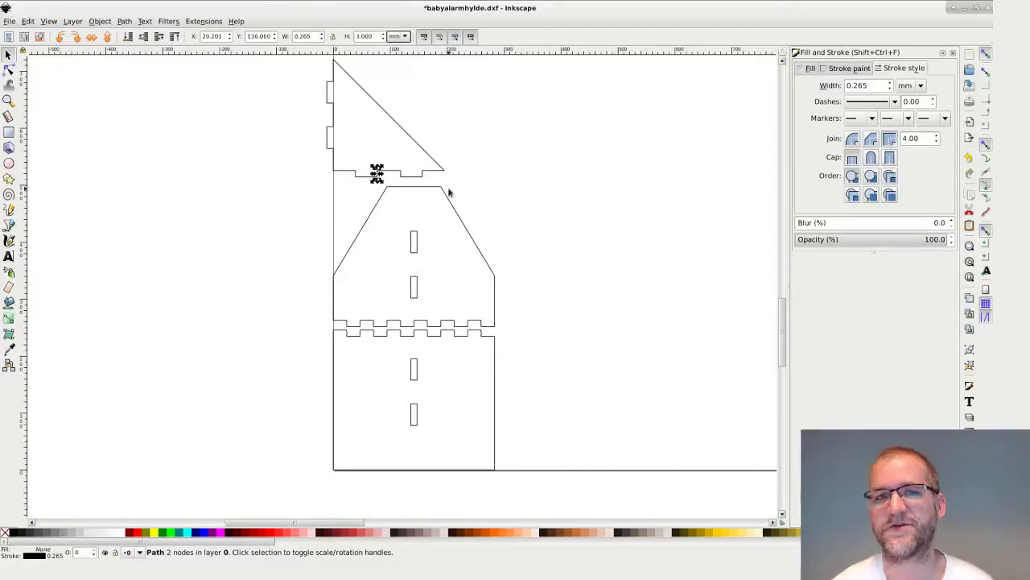
Check that line 5 of babyalarmhylde.scad sets thickness to 3, then return to Inkscape.
{"action": "key", "text": "alt+Tab"}
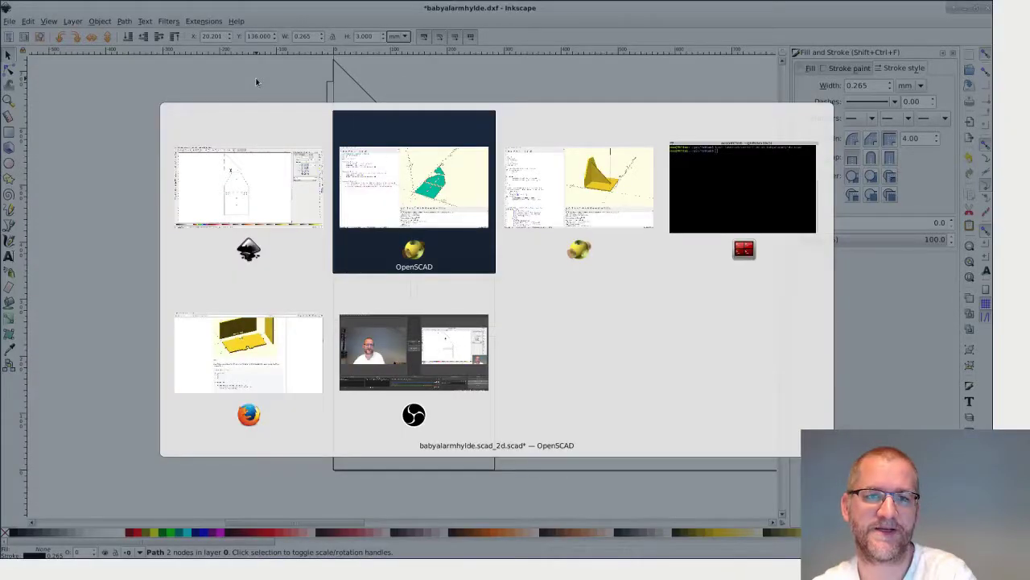
{"action": "key", "text": "alt+Tab"}
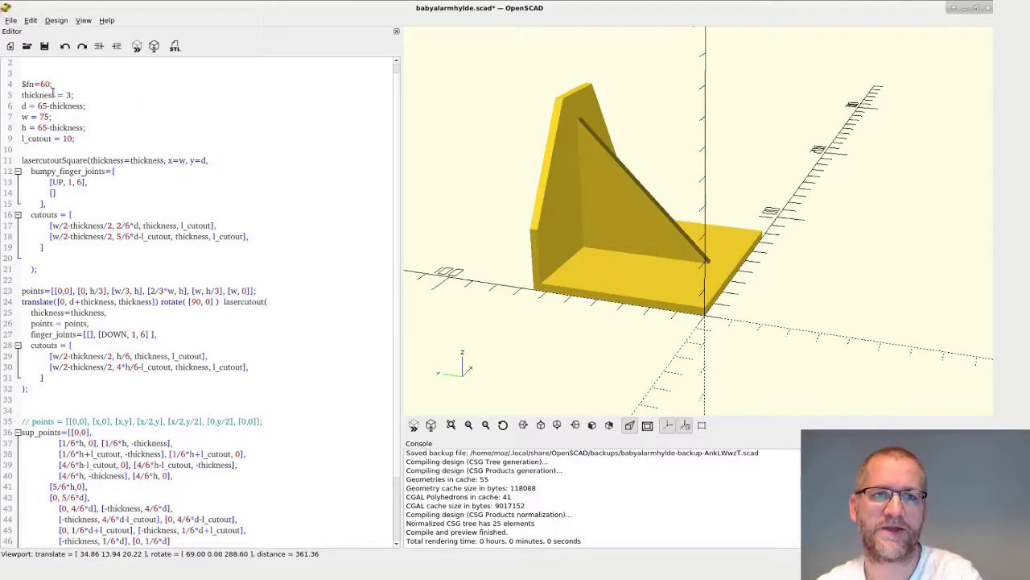
{"action": "double_click", "coordinate": [48, 94]}
{"action": "double_click", "coordinate": [68, 95]}
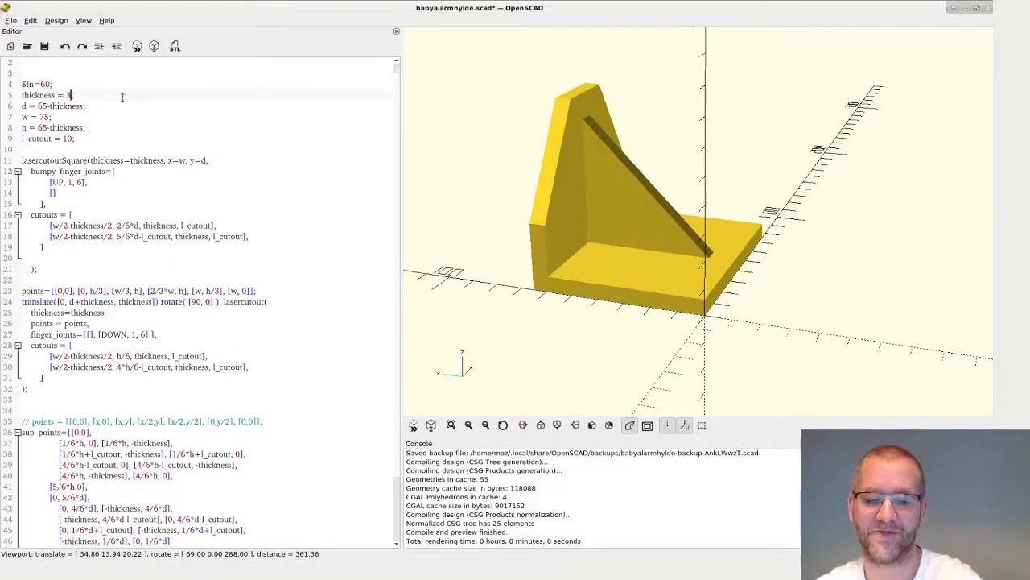
{"action": "key", "text": "alt+Tab"}
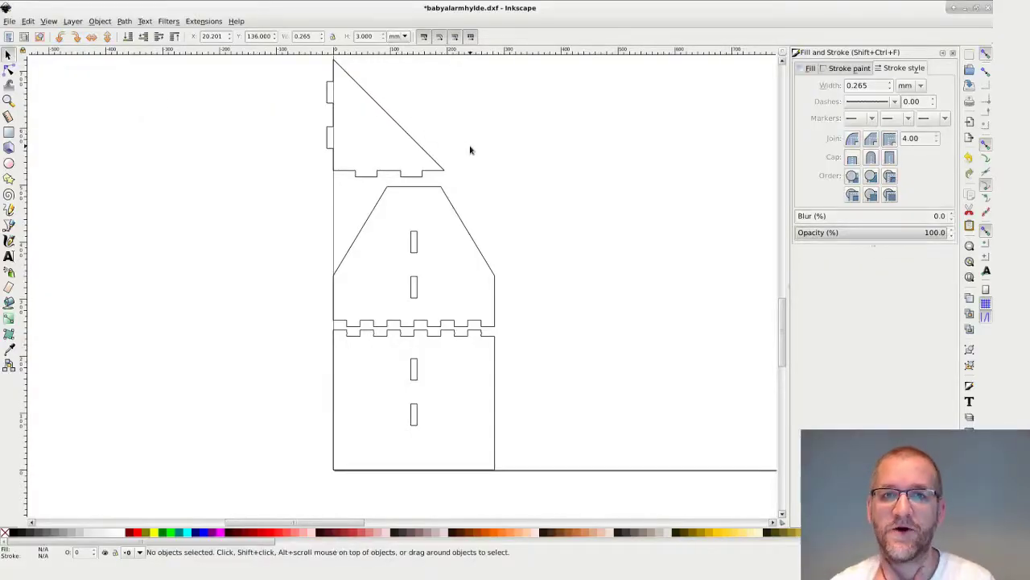
Group the lines of the triangle, roof and tower base pieces into three separate groups.
{"action": "scroll", "coordinate": [454, 149], "scroll_direction": "up", "scroll_amount": 2}
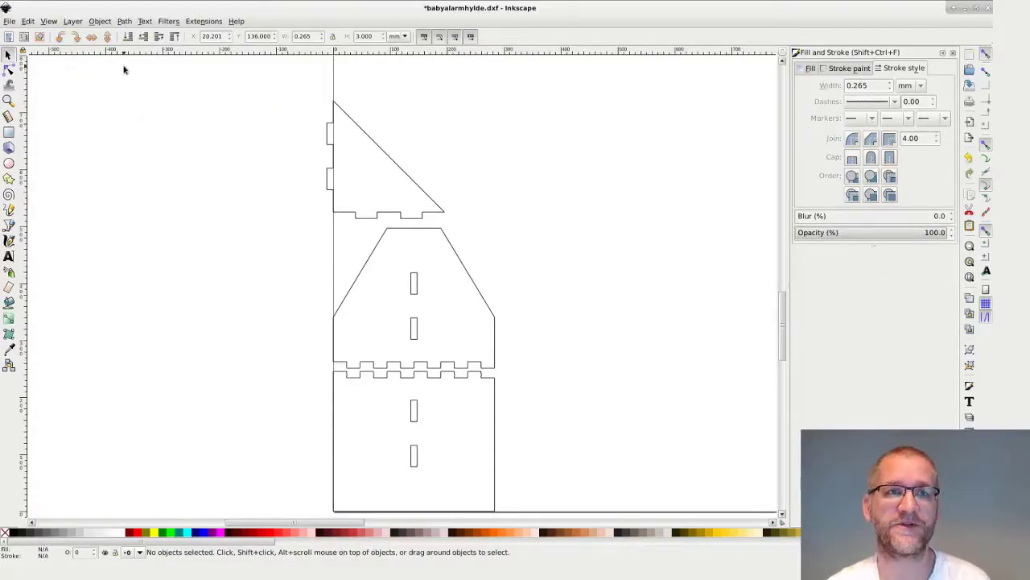
{"action": "left_click_drag", "start_coordinate": [262, 74], "coordinate": [496, 227]}
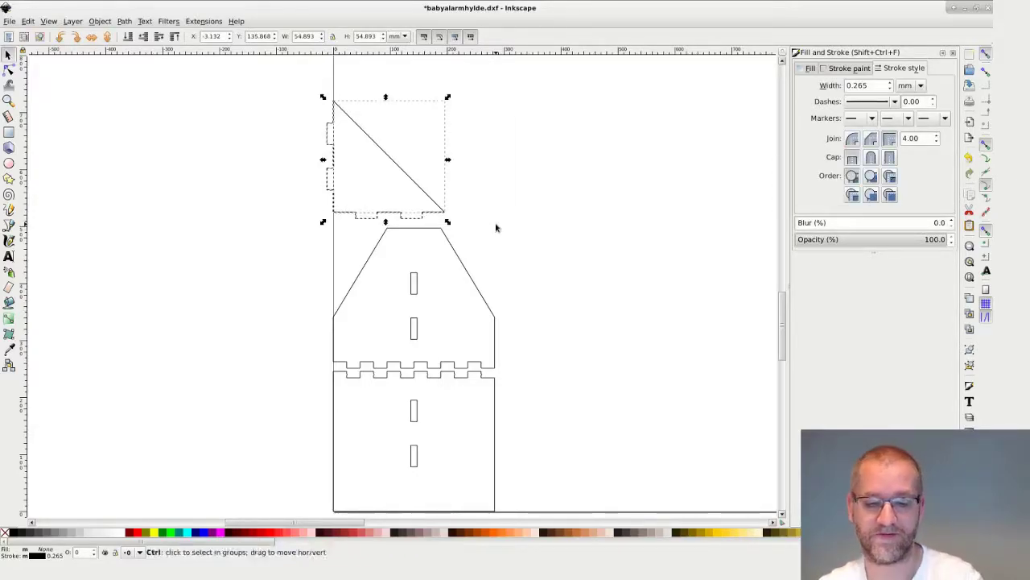
{"action": "key", "text": "ctrl+g"}
{"action": "mouse_move", "coordinate": [259, 216]}
{"action": "left_mouse_down"}
{"action": "mouse_move", "coordinate": [398, 253]}
{"action": "mouse_move", "coordinate": [540, 369]}
{"action": "left_mouse_up"}
{"action": "key", "text": "ctrl+g"}
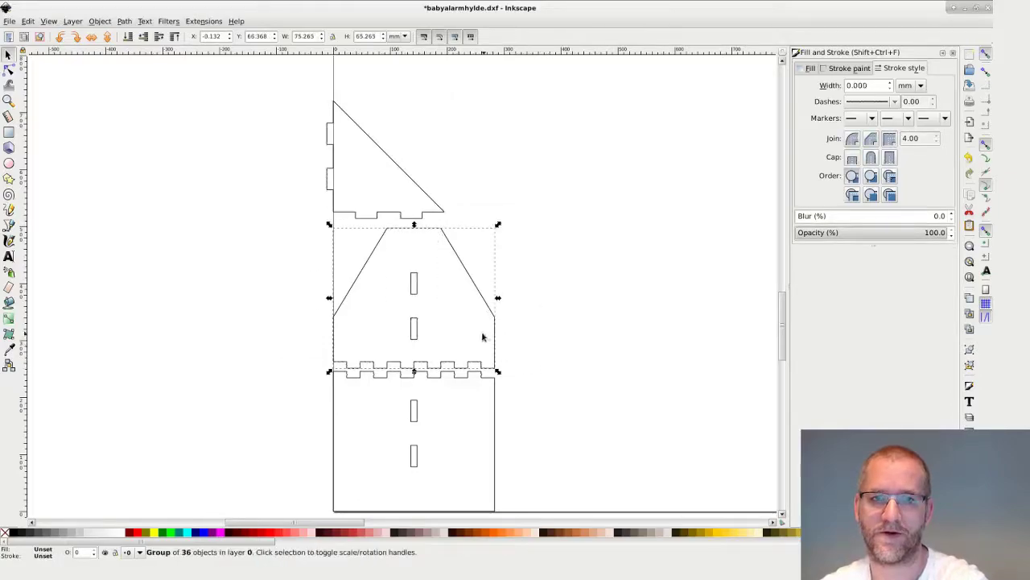
{"action": "mouse_move", "coordinate": [278, 358]}
{"action": "left_mouse_down"}
{"action": "mouse_move", "coordinate": [563, 512]}
{"action": "mouse_move", "coordinate": [547, 515]}
{"action": "left_mouse_up"}
{"action": "key", "text": "ctrl+g"}
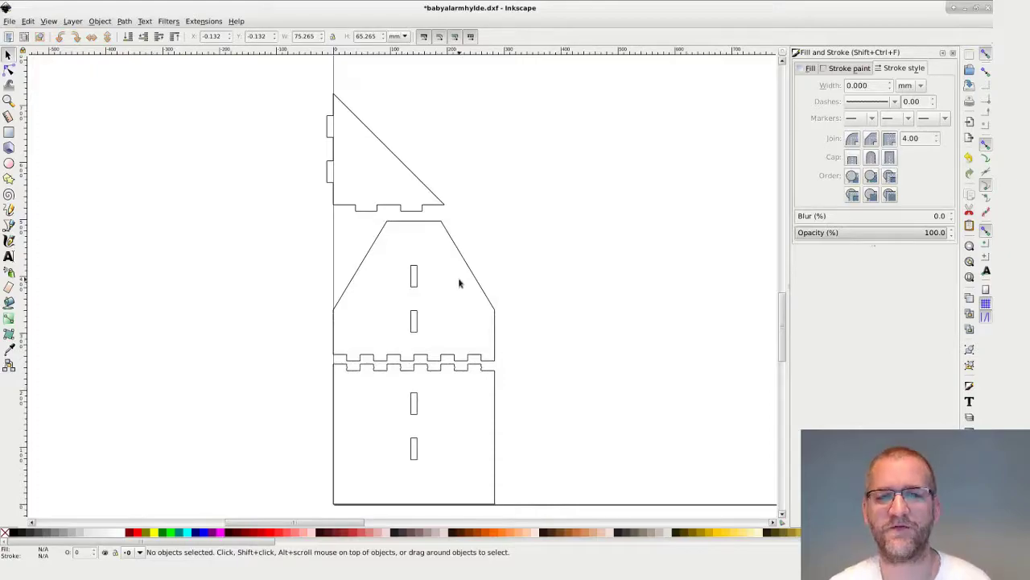
Move the roof, triangle and tower base groups close together at the page's top-left corner.
{"action": "left_click_drag", "start_coordinate": [416, 172], "coordinate": [615, 294]}
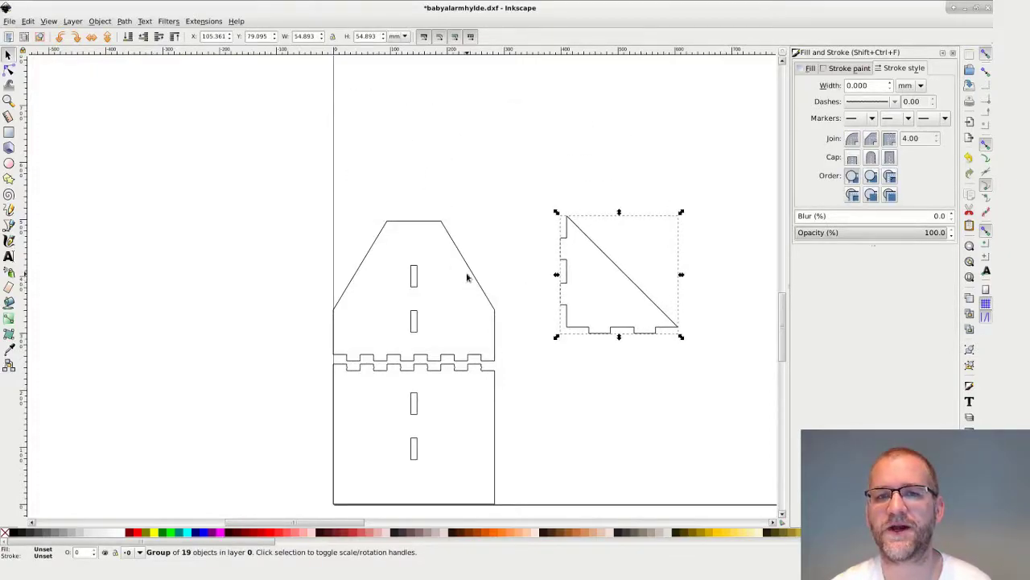
{"action": "left_click_drag", "start_coordinate": [467, 276], "coordinate": [494, 174]}
{"action": "left_click_drag", "start_coordinate": [497, 384], "coordinate": [529, 336]}
{"action": "scroll", "coordinate": [533, 315], "scroll_direction": "down", "scroll_amount": 1}
{"action": "scroll", "coordinate": [538, 313], "scroll_direction": "down", "scroll_amount": 4, "text": "ctrl"}
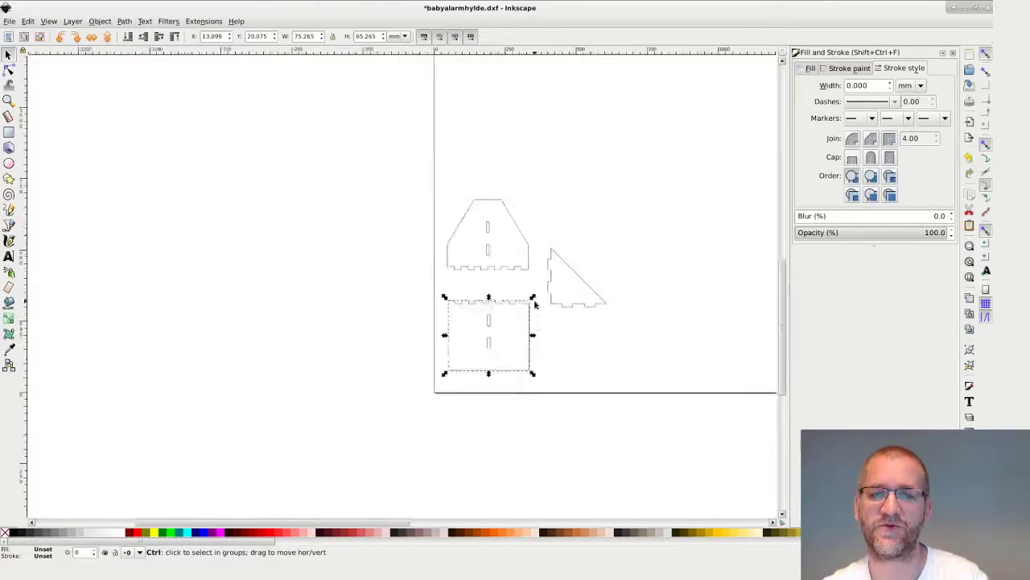
{"action": "left_click_drag", "start_coordinate": [531, 283], "coordinate": [533, 153]}
{"action": "left_click_drag", "start_coordinate": [560, 291], "coordinate": [565, 142]}
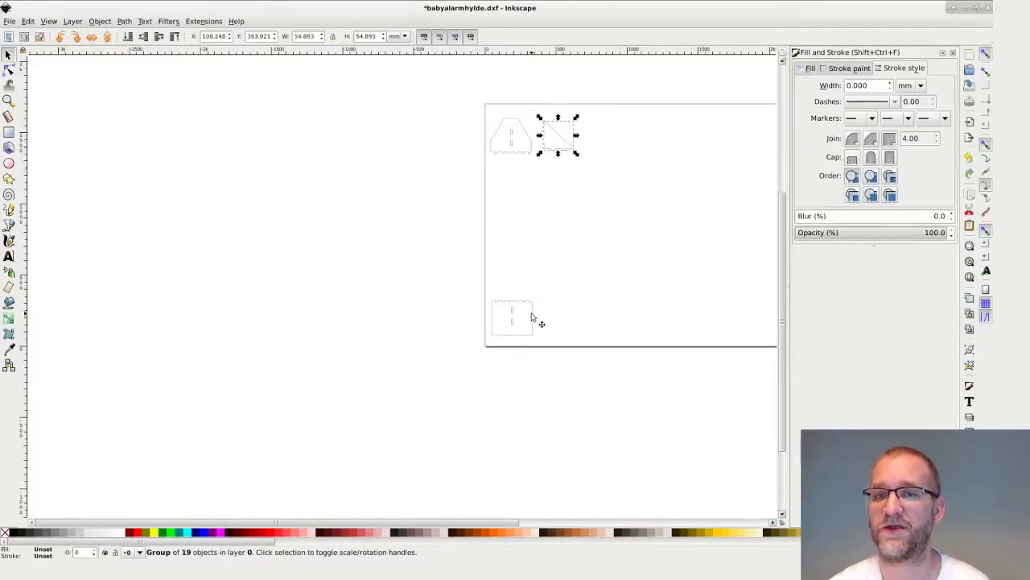
{"action": "left_click_drag", "start_coordinate": [541, 320], "coordinate": [543, 185]}
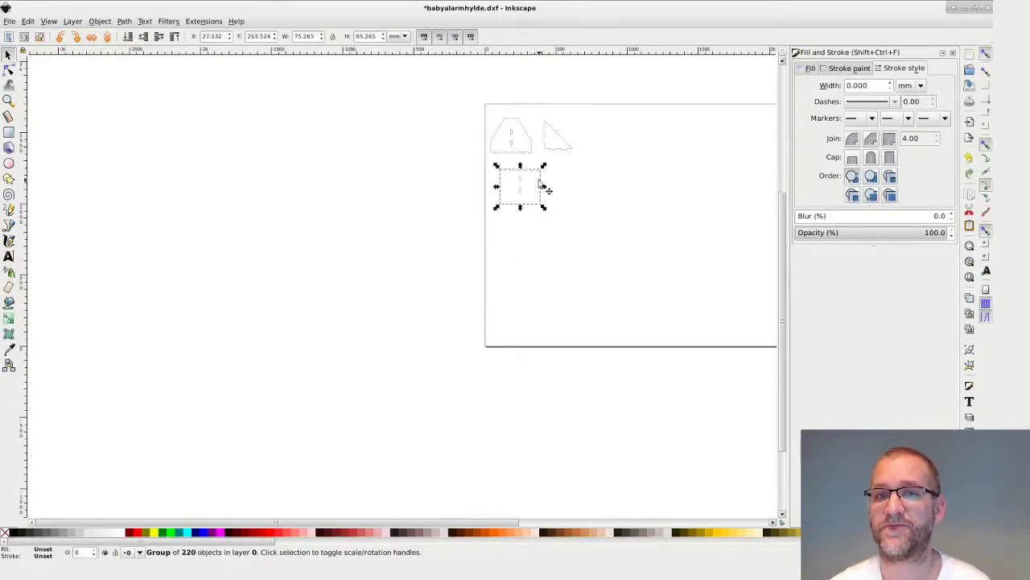
Bring the whole page into view and select all three pieces.
{"action": "right_click", "coordinate": [585, 264]}
{"action": "left_click", "coordinate": [566, 266]}
{"action": "middle_click_drag", "start_coordinate": [589, 268], "coordinate": [386, 287]}
{"action": "key", "text": "Escape"}
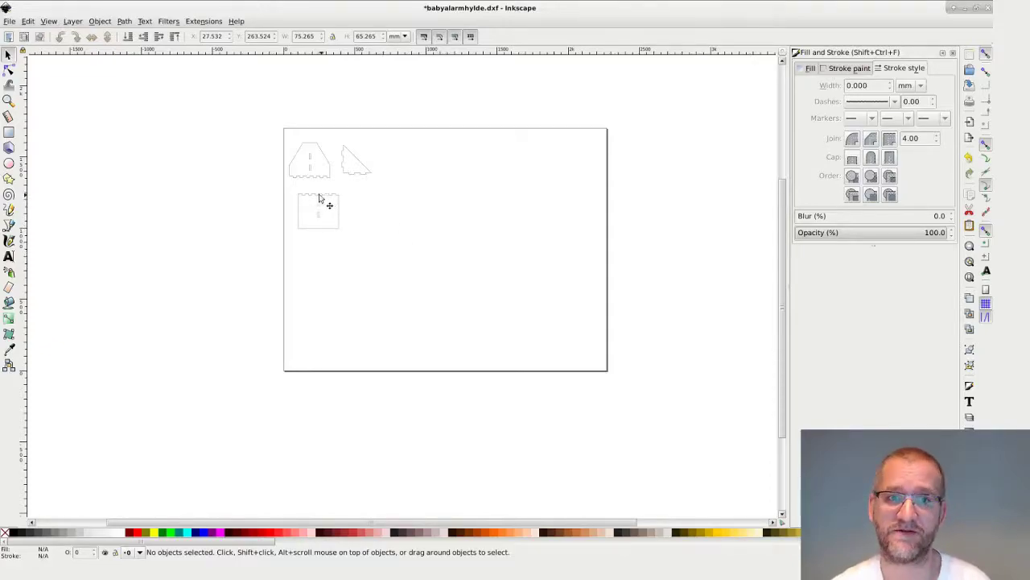
{"action": "key", "text": "ctrl+a"}
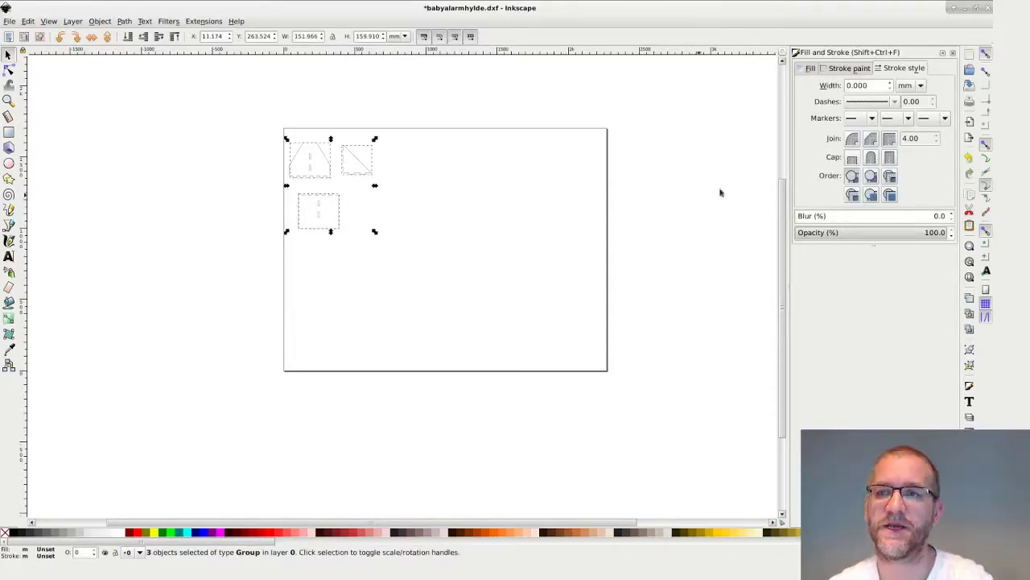
Give the selected pieces a flat red stroke colour.
{"action": "left_click", "coordinate": [845, 69]}
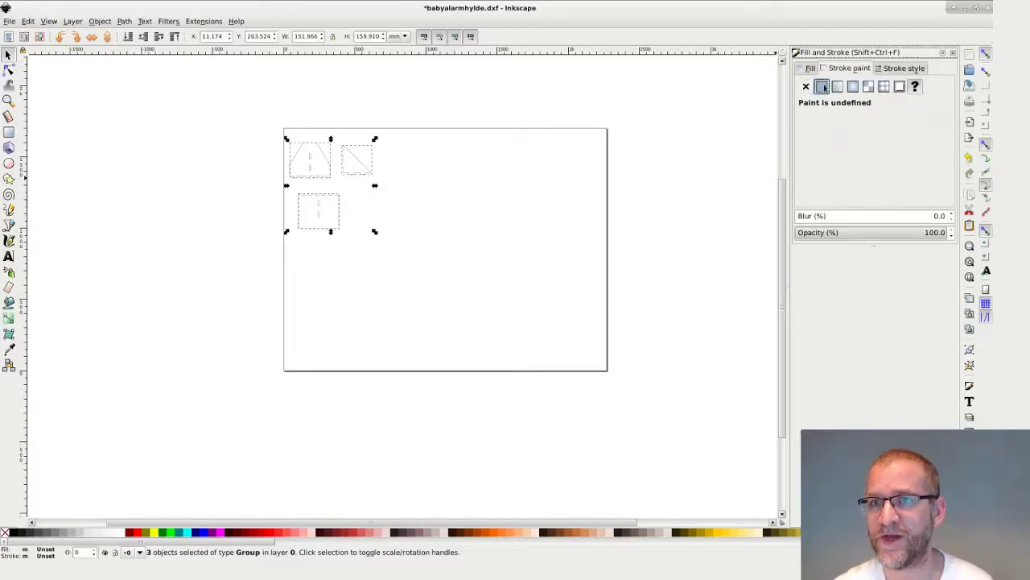
{"action": "left_click", "coordinate": [821, 87]}
{"action": "left_click_drag", "start_coordinate": [817, 133], "coordinate": [920, 134]}
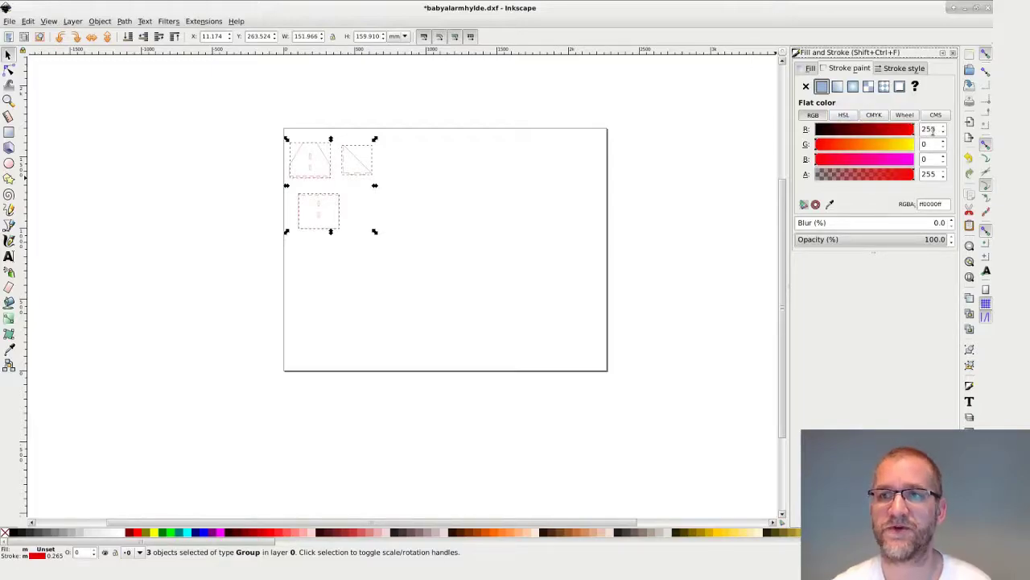
Set the stroke width to 0.01 mm and deselect the pieces.
{"action": "left_click", "coordinate": [904, 69]}
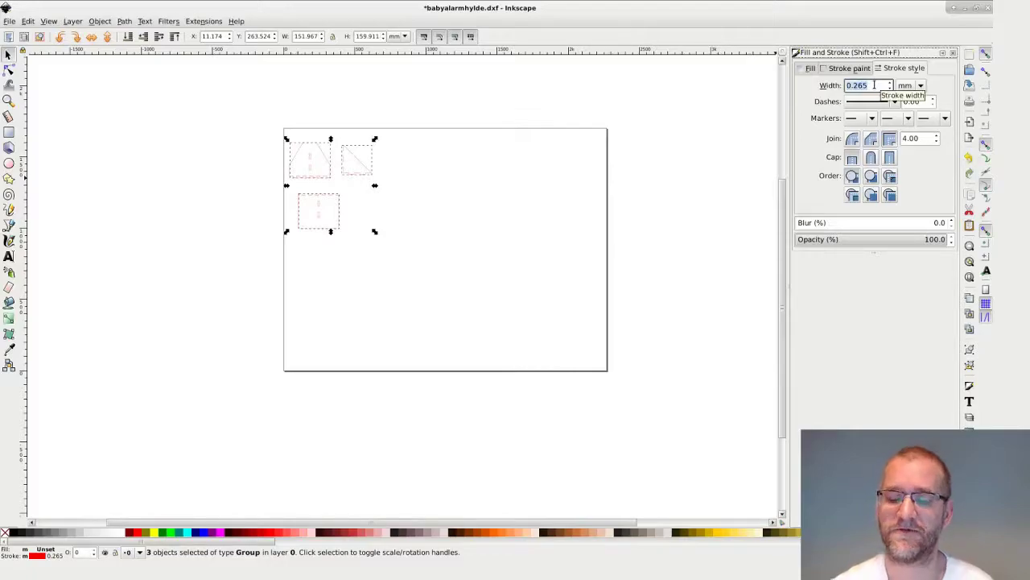
{"action": "type", "text": "0.01"}
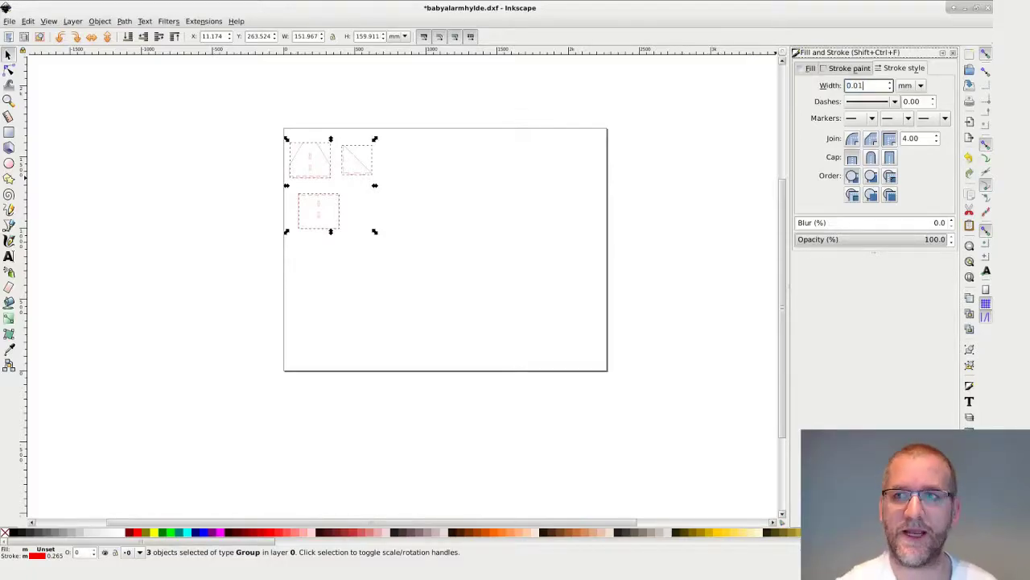
{"action": "left_click", "coordinate": [930, 103]}
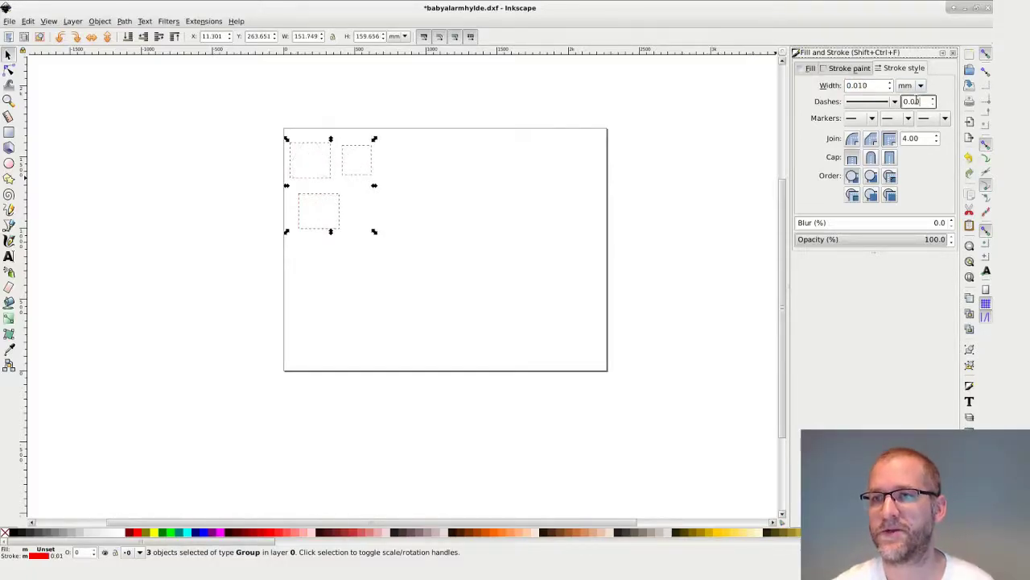
{"action": "left_click", "coordinate": [408, 255]}
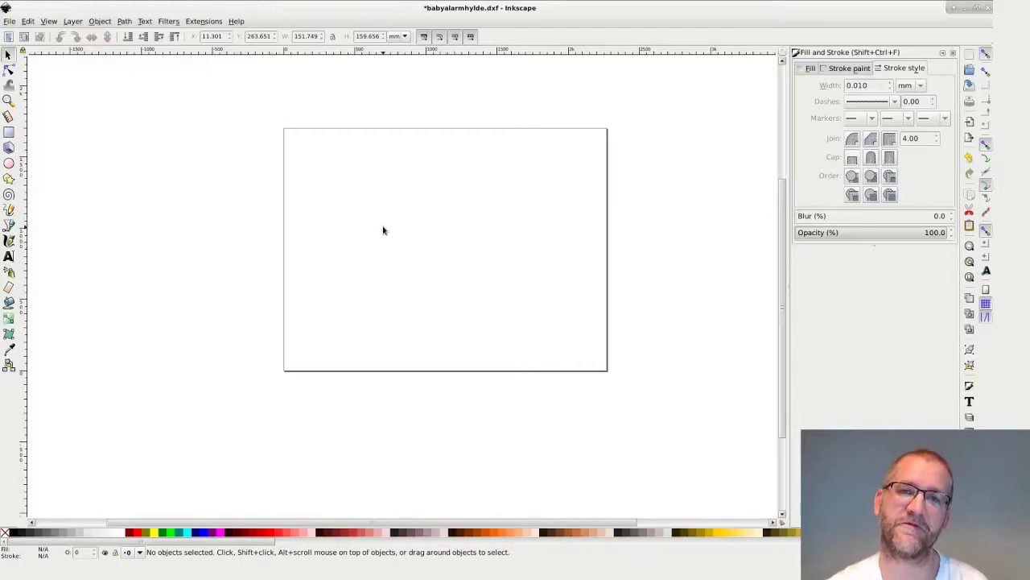
{"action": "scroll", "coordinate": [318, 167], "scroll_direction": "up", "scroll_amount": 7, "text": "ctrl"}
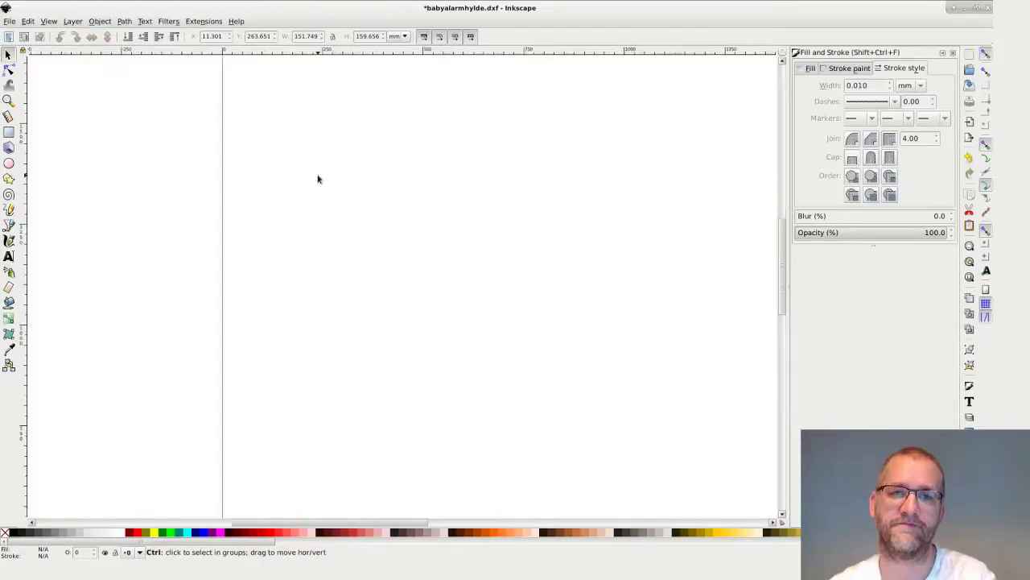
{"action": "scroll", "coordinate": [317, 179], "scroll_direction": "up", "scroll_amount": 6, "text": "ctrl"}
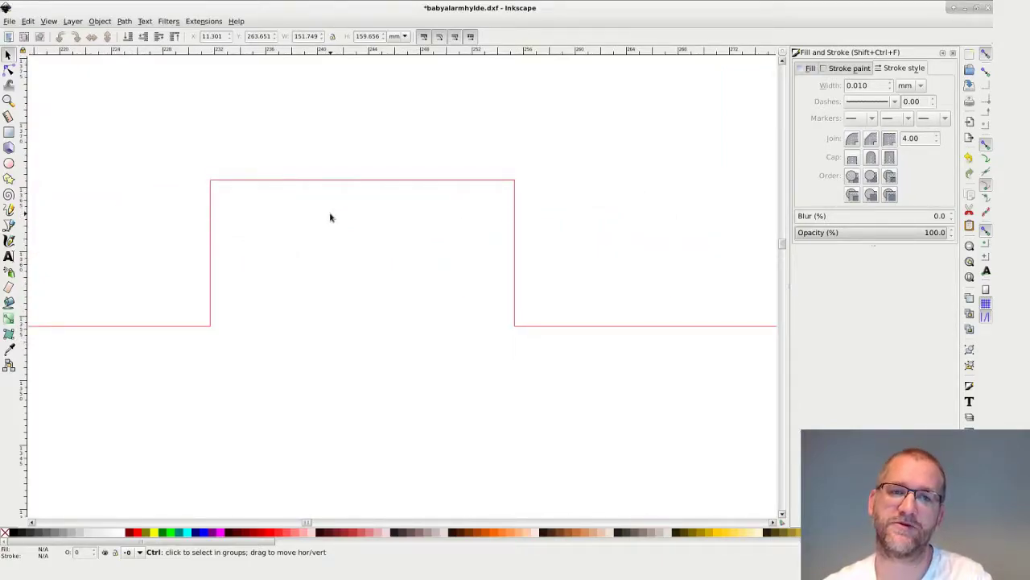
{"action": "scroll", "coordinate": [330, 217], "scroll_direction": "down", "scroll_amount": 4, "text": "ctrl"}
{"action": "scroll", "coordinate": [330, 217], "scroll_direction": "down", "scroll_amount": 1, "text": "ctrl"}
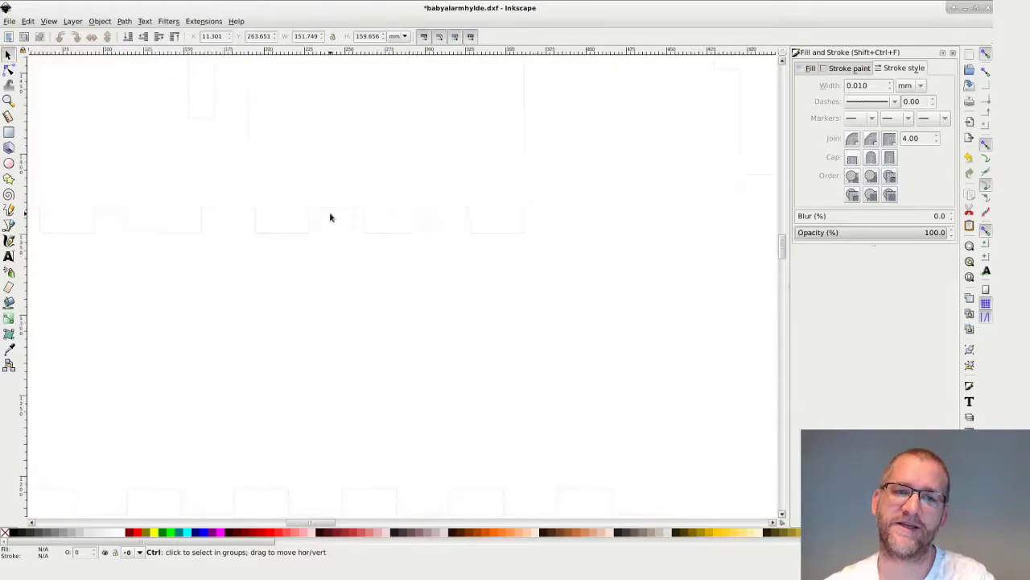
{"action": "scroll", "coordinate": [330, 218], "scroll_direction": "down", "scroll_amount": 3, "text": "ctrl"}
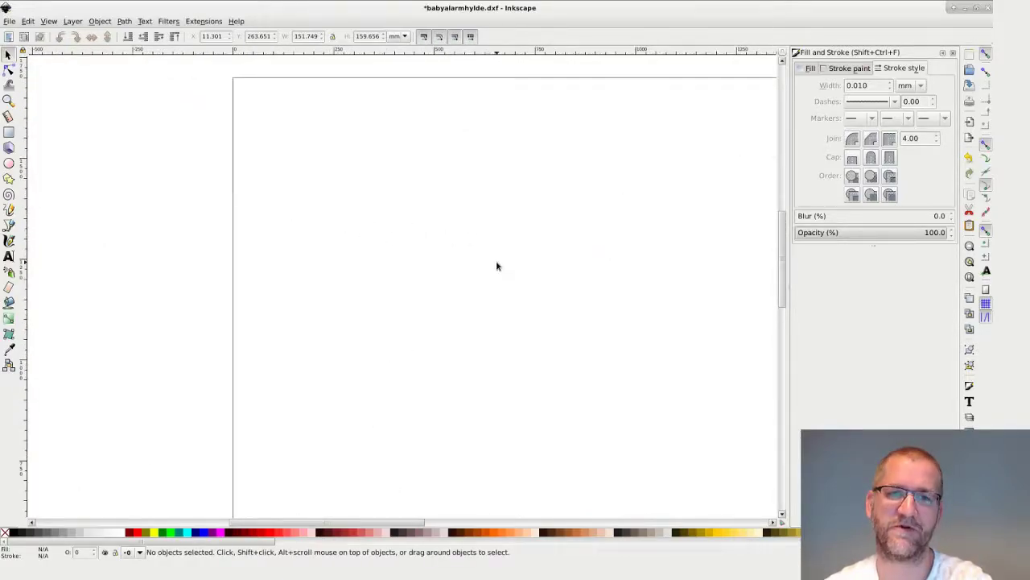
{"action": "key", "text": "ctrl+a"}
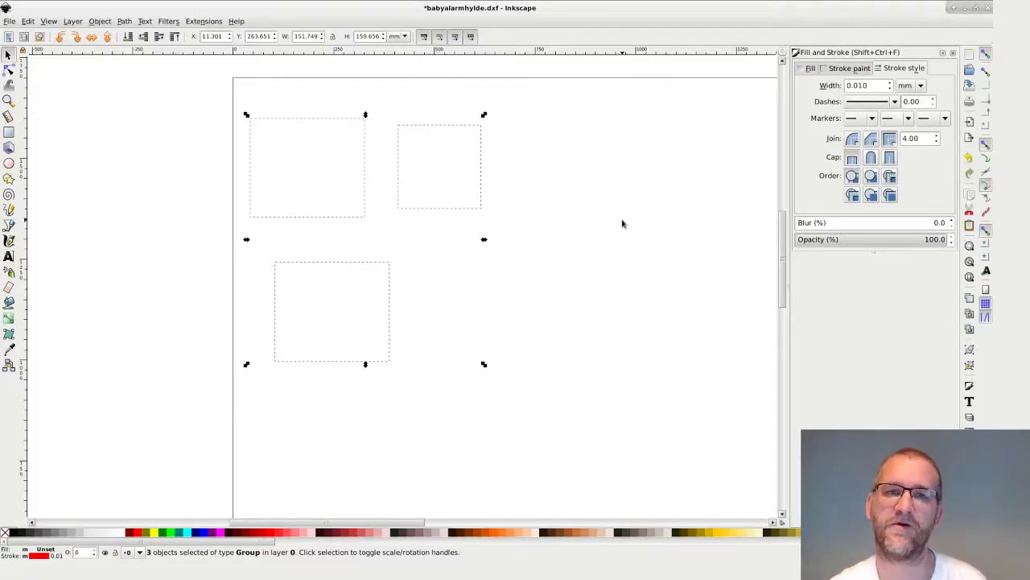
{"action": "key", "text": "Delete"}
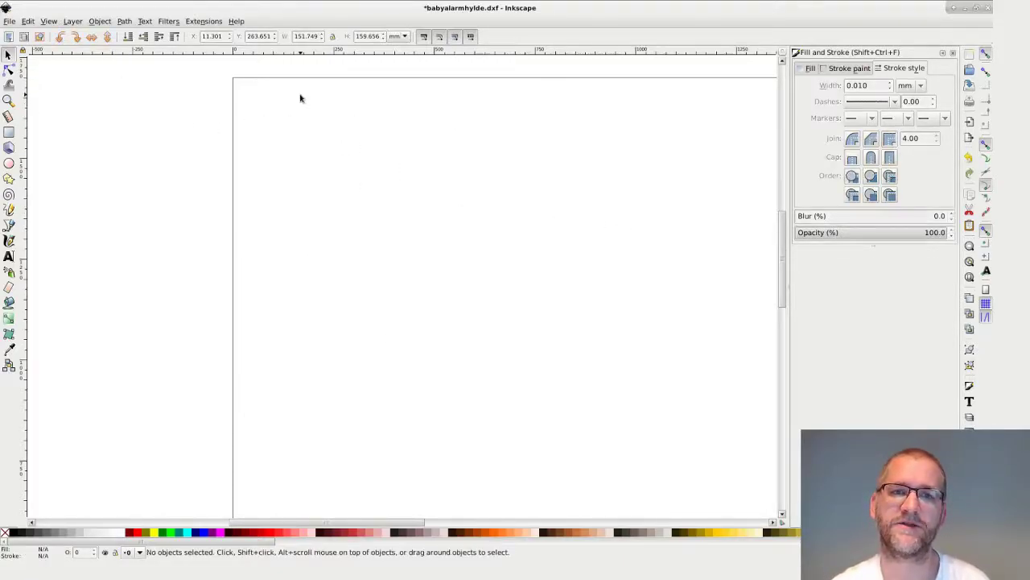
Save As babyalarmhylde.svg in Plain SVG format inside the fablab folder.
{"action": "left_click", "coordinate": [9, 21]}
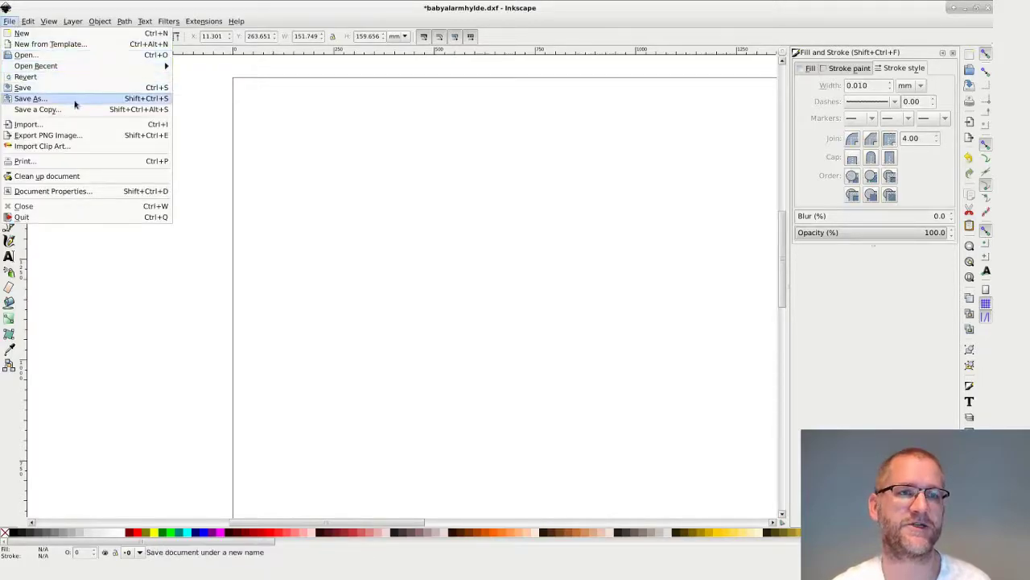
{"action": "left_click", "coordinate": [75, 100]}
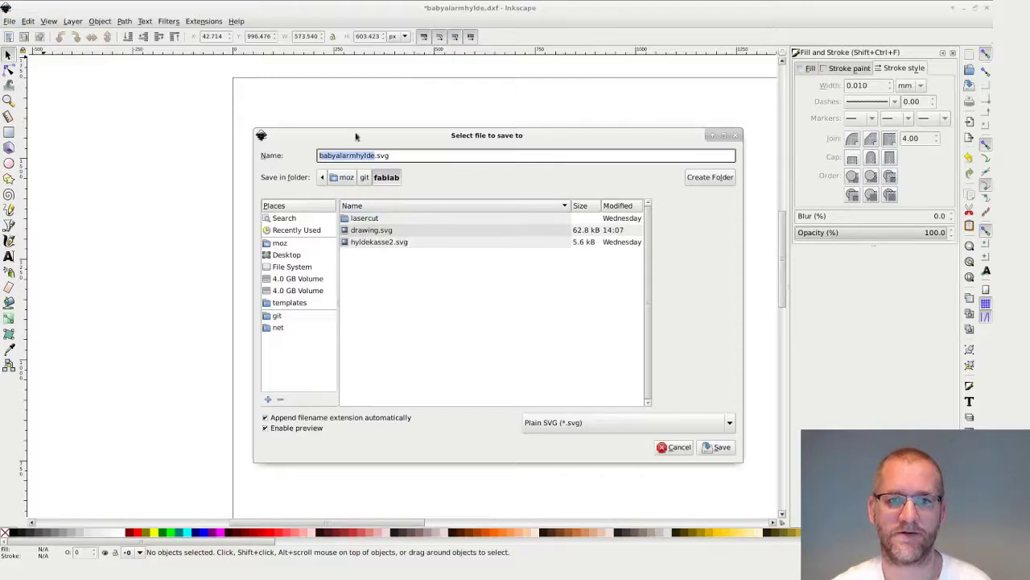
{"action": "left_click", "coordinate": [718, 449]}
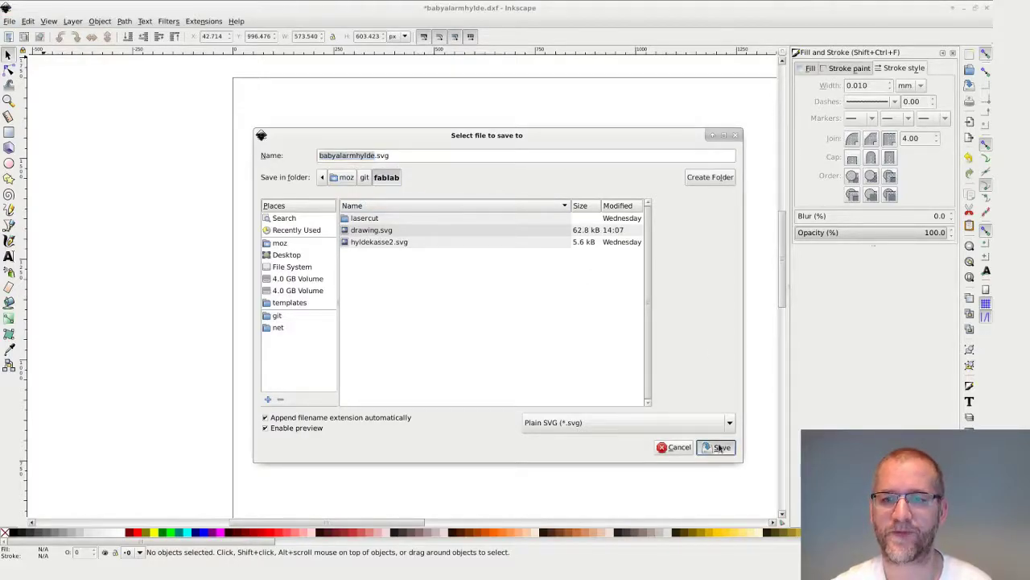